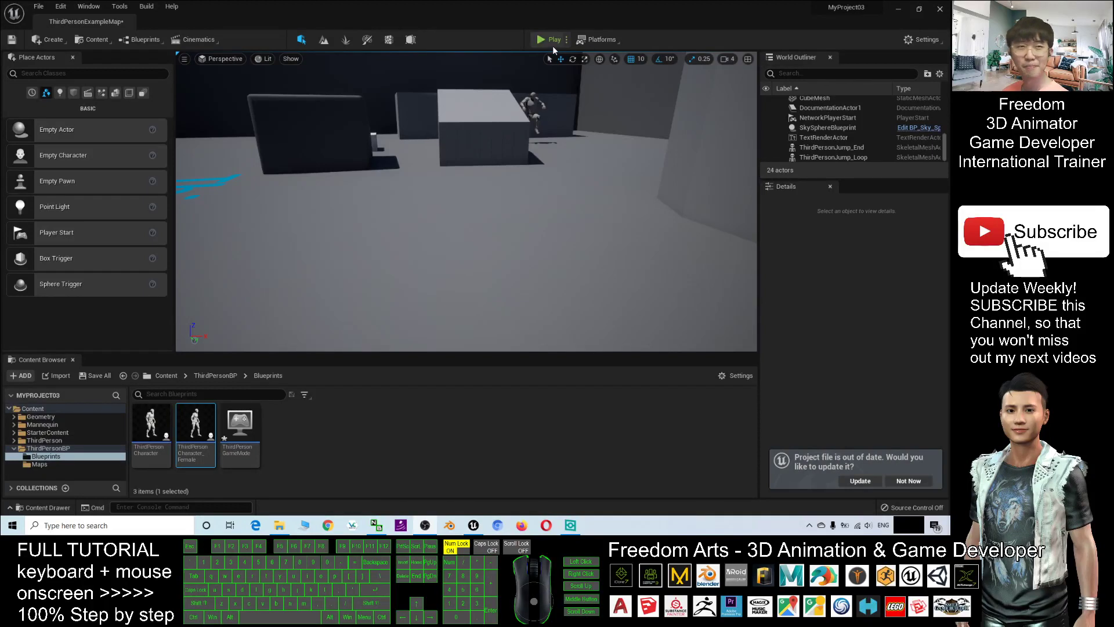
Play-test the level by running the female mannequin around the arena, over the blocks and up the stairs, and end the session
{"action": "left_click", "coordinate": [556, 41]}
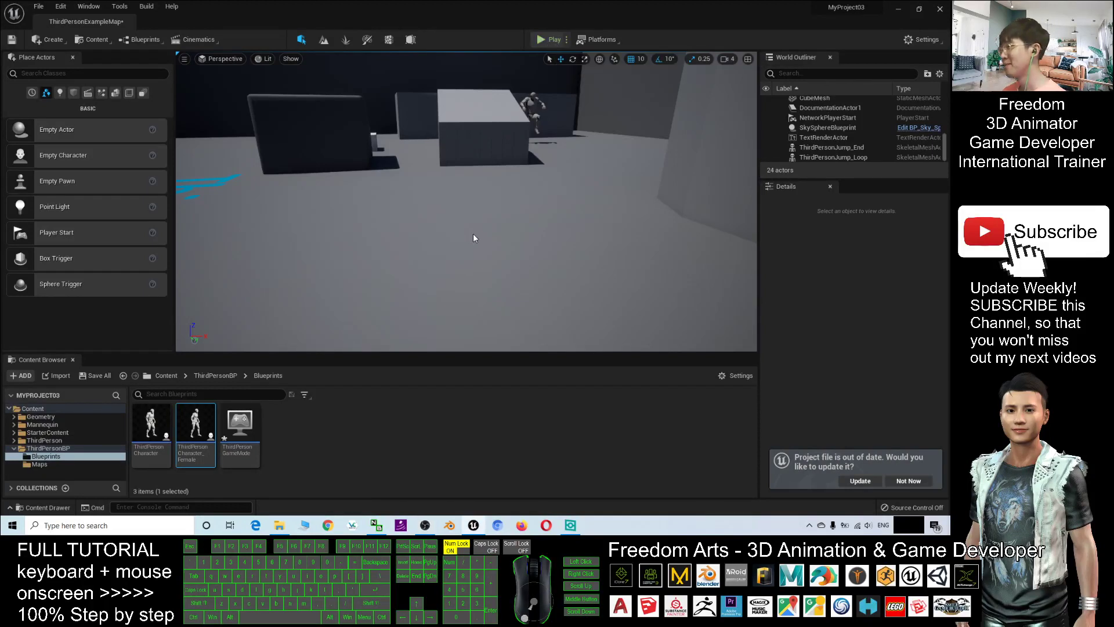
{"action": "key", "text": "d"}
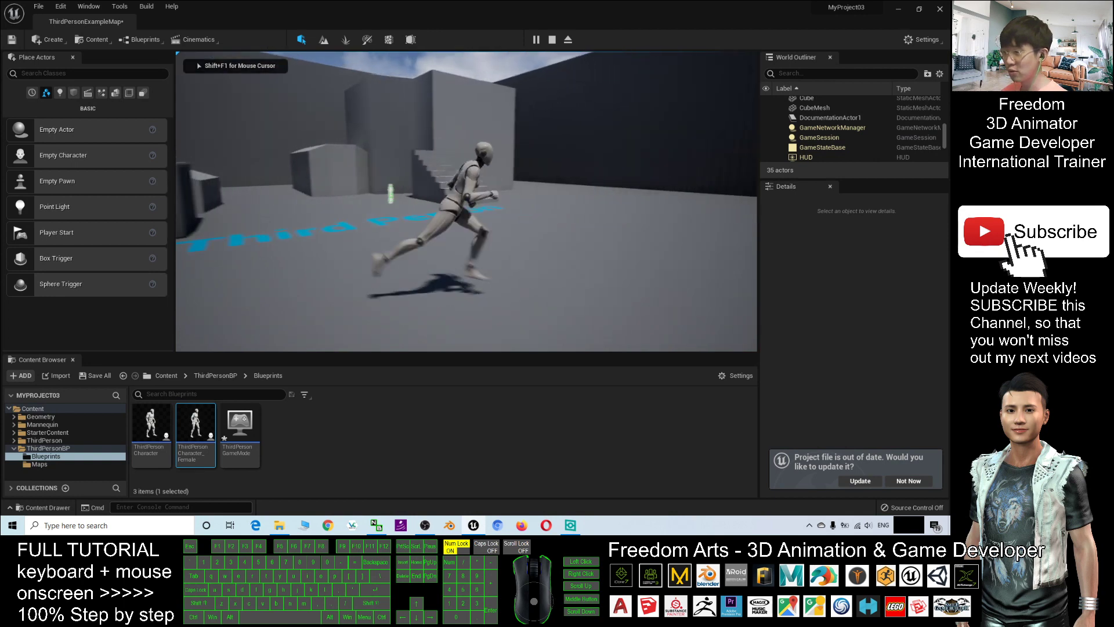
{"action": "key", "text": "w"}
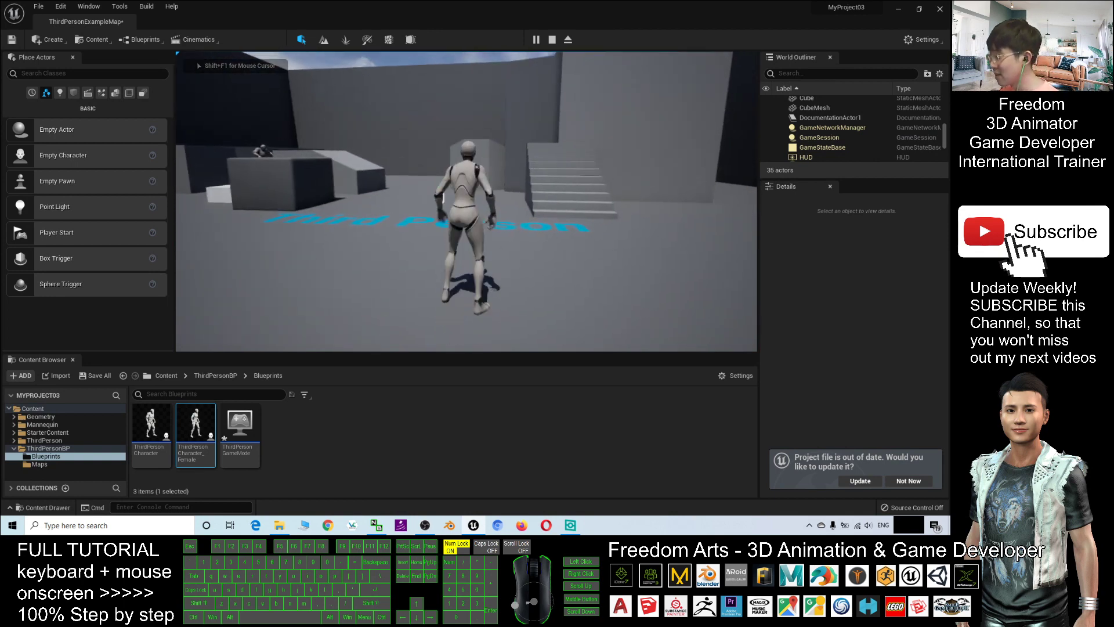
{"action": "key", "text": "d"}
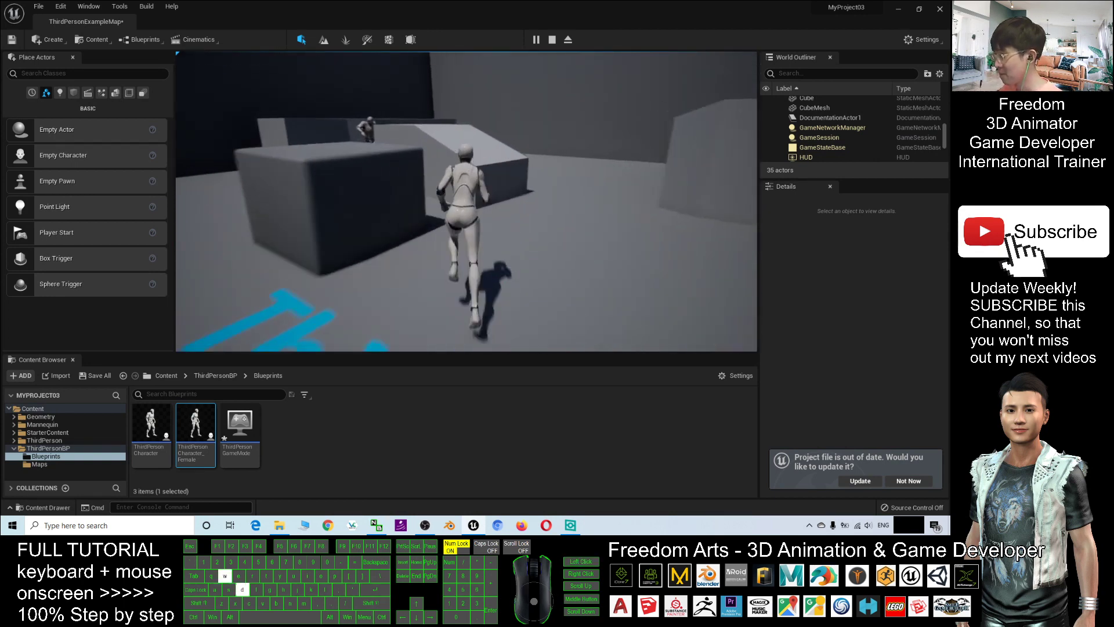
{"action": "key", "text": "a"}
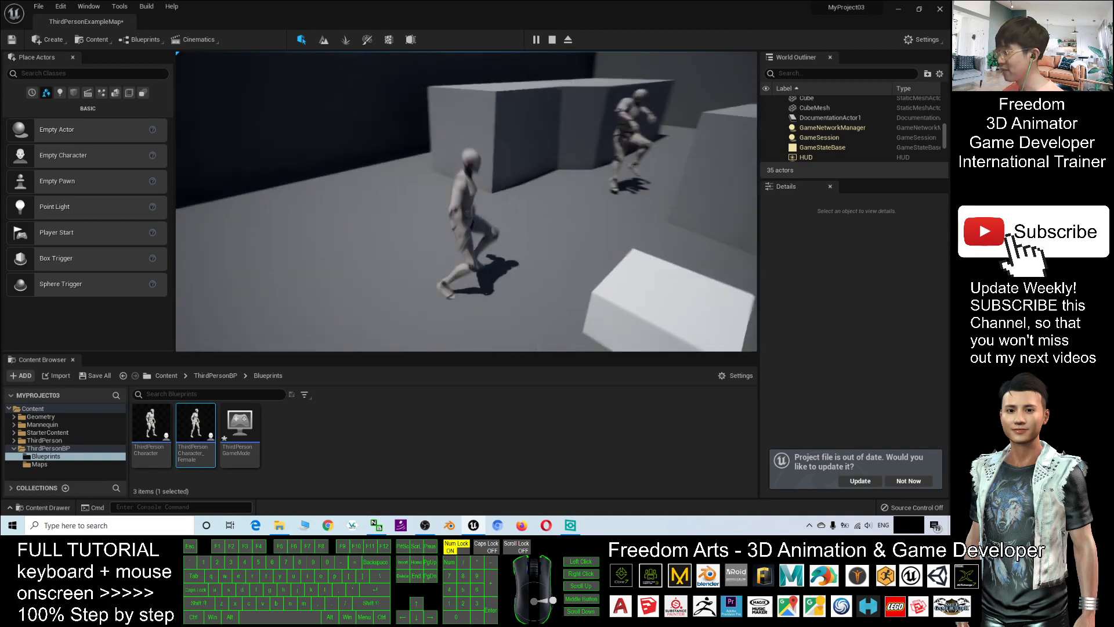
{"action": "key", "text": "d"}
{"action": "key", "text": "w"}
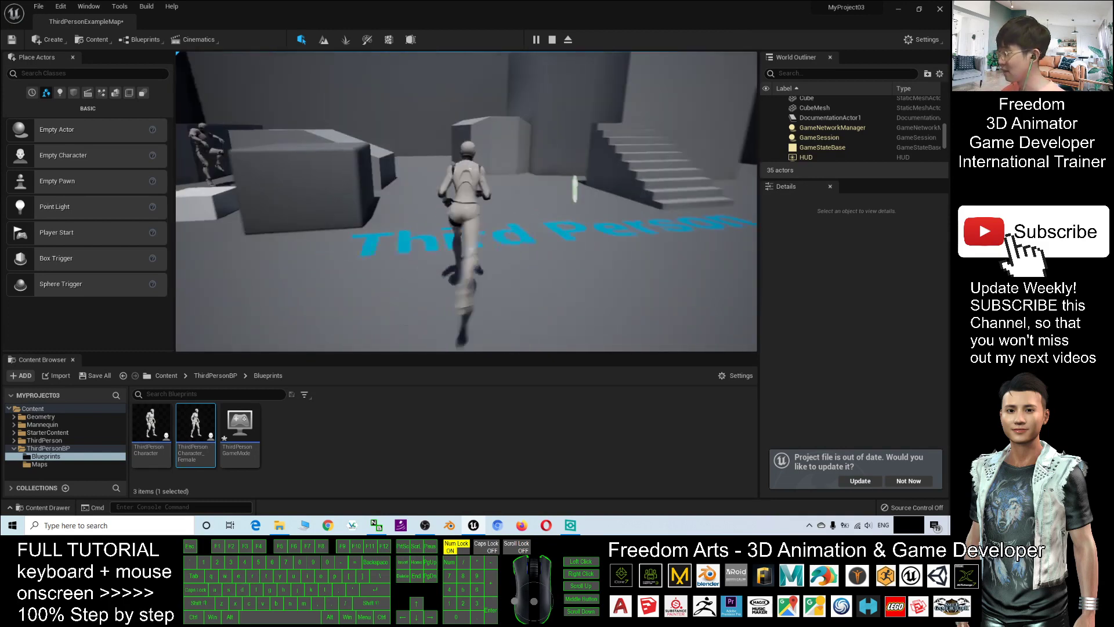
{"action": "key", "text": "a"}
{"action": "key", "text": "d"}
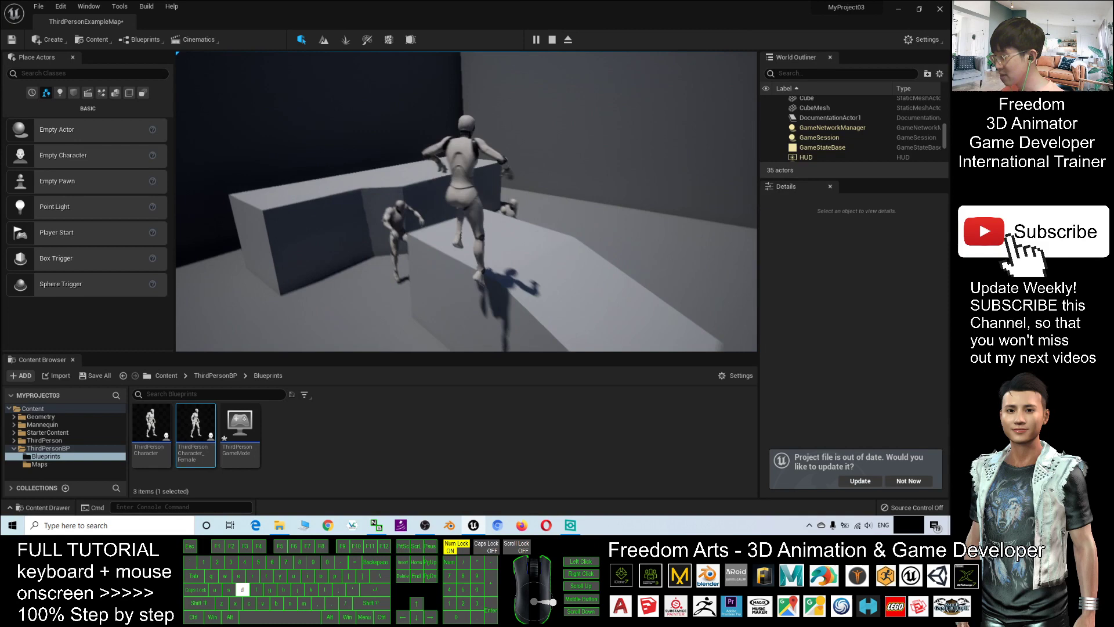
{"action": "key", "text": "w"}
{"action": "key", "text": "d"}
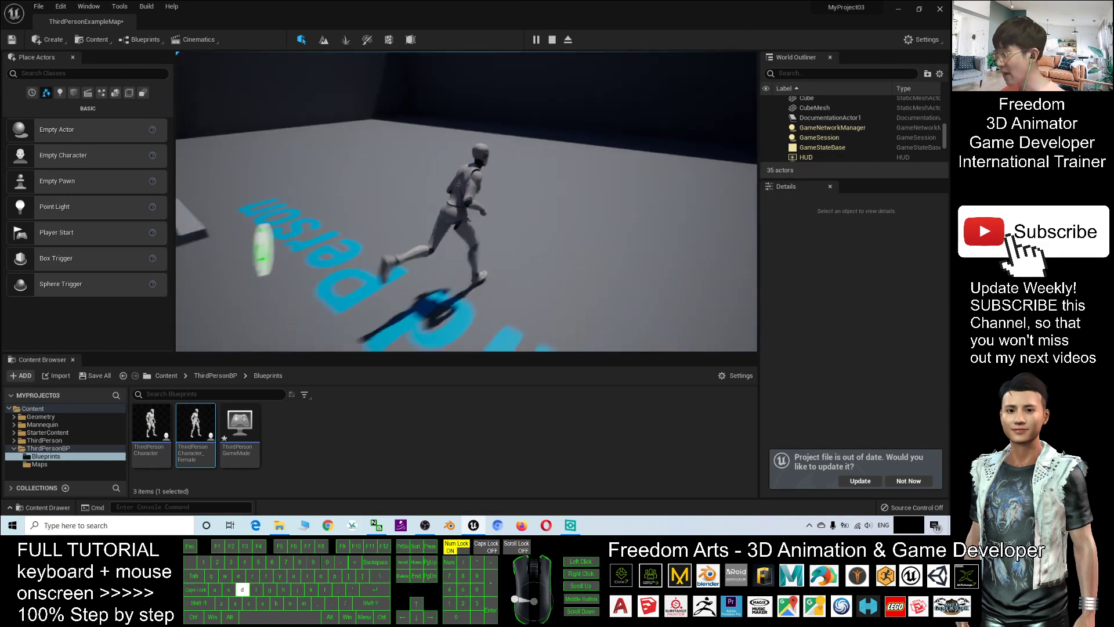
{"action": "key", "text": "d"}
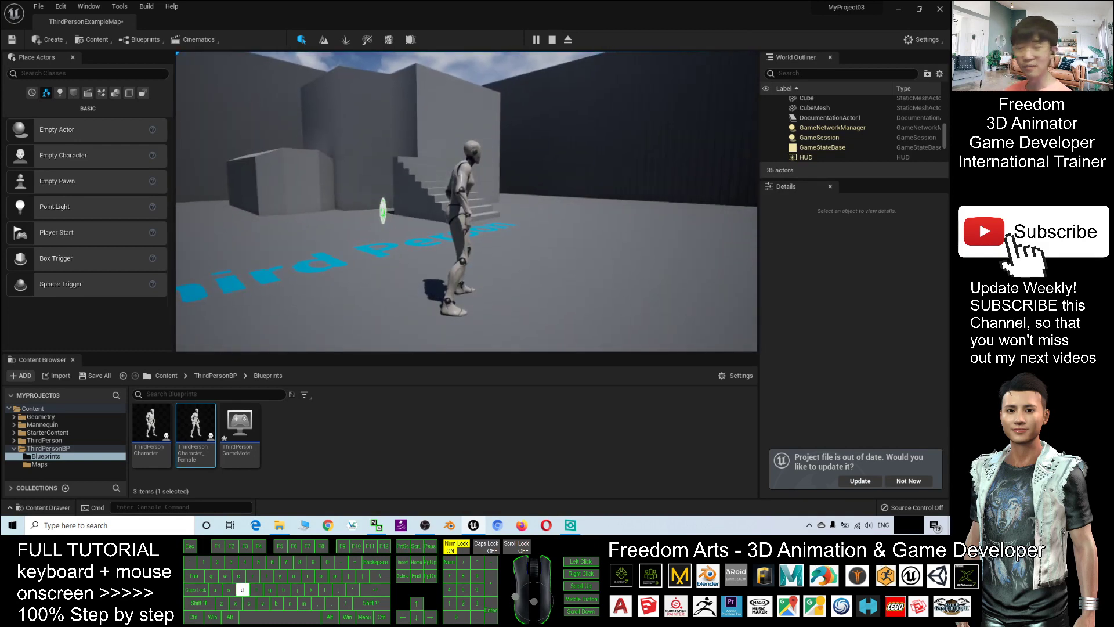
{"action": "key", "text": "w"}
{"action": "key", "text": "d"}
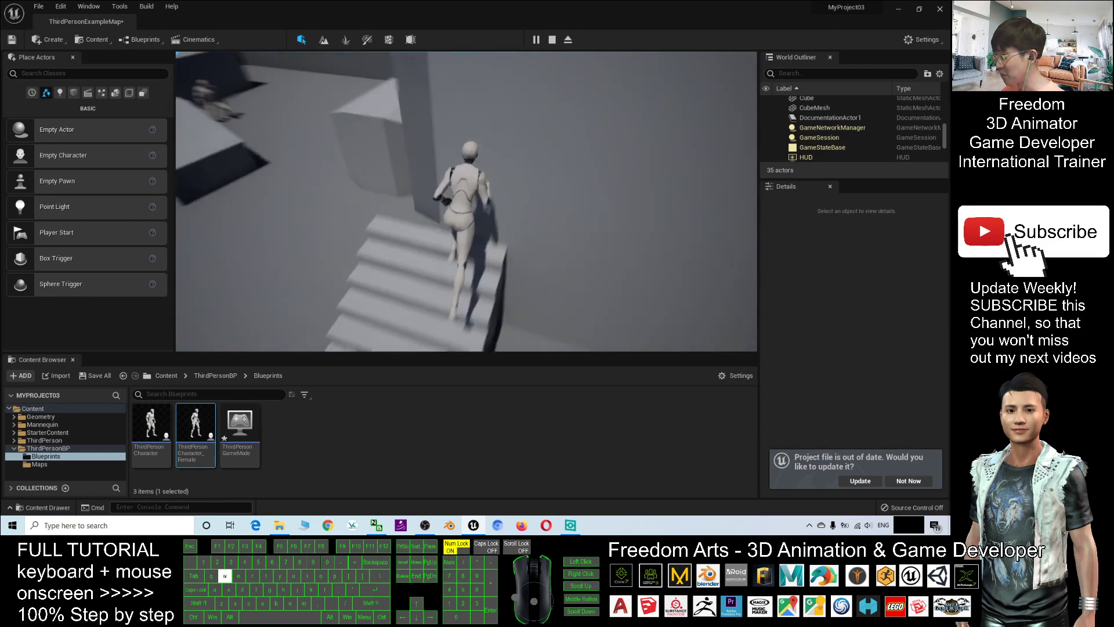
{"action": "key", "text": "w"}
{"action": "key", "text": "s"}
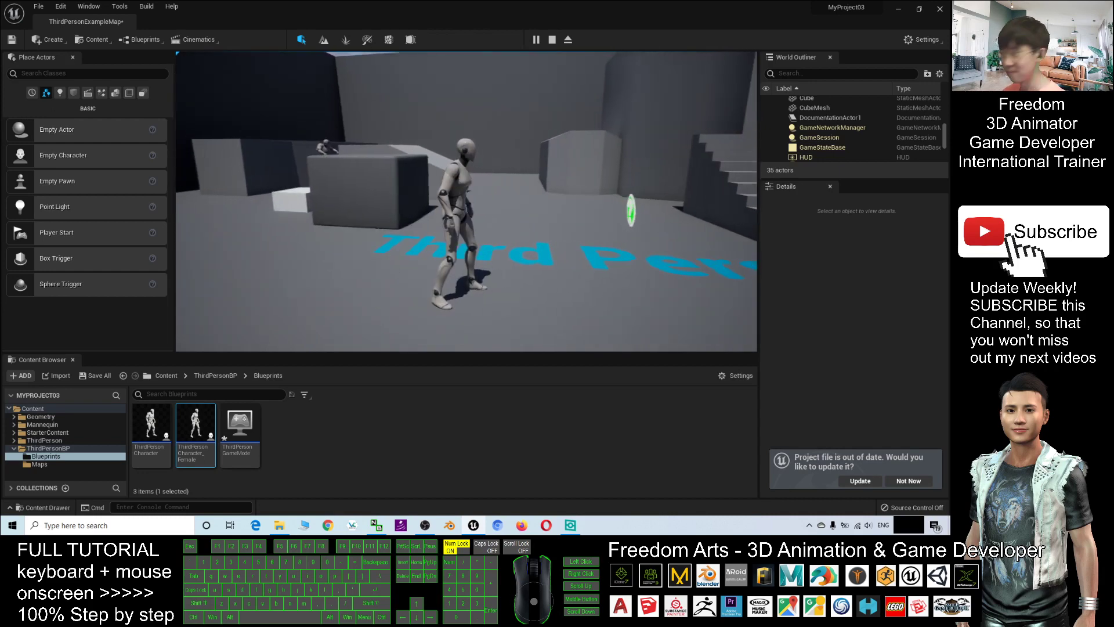
{"action": "key", "text": "Escape"}
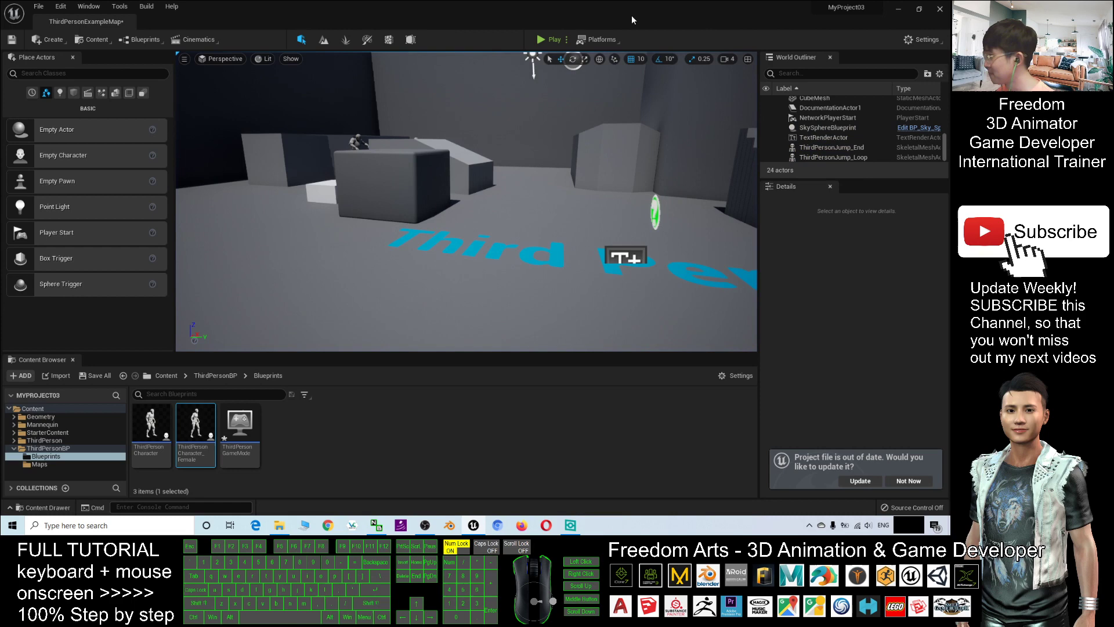
Close the MyProject03 editor, saving ThirdPersonExampleMap and ThirdPersonGameMode, and clear the webcam window and its notification from the desktop
{"action": "left_click", "coordinate": [940, 10]}
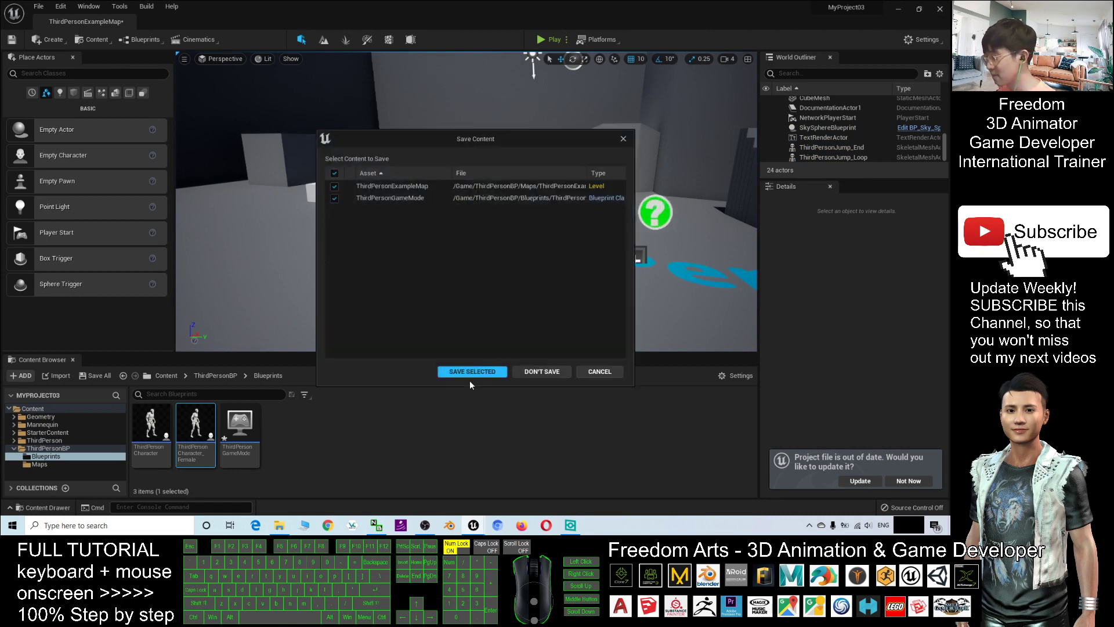
{"action": "left_click", "coordinate": [471, 374]}
{"action": "left_click", "coordinate": [569, 453]}
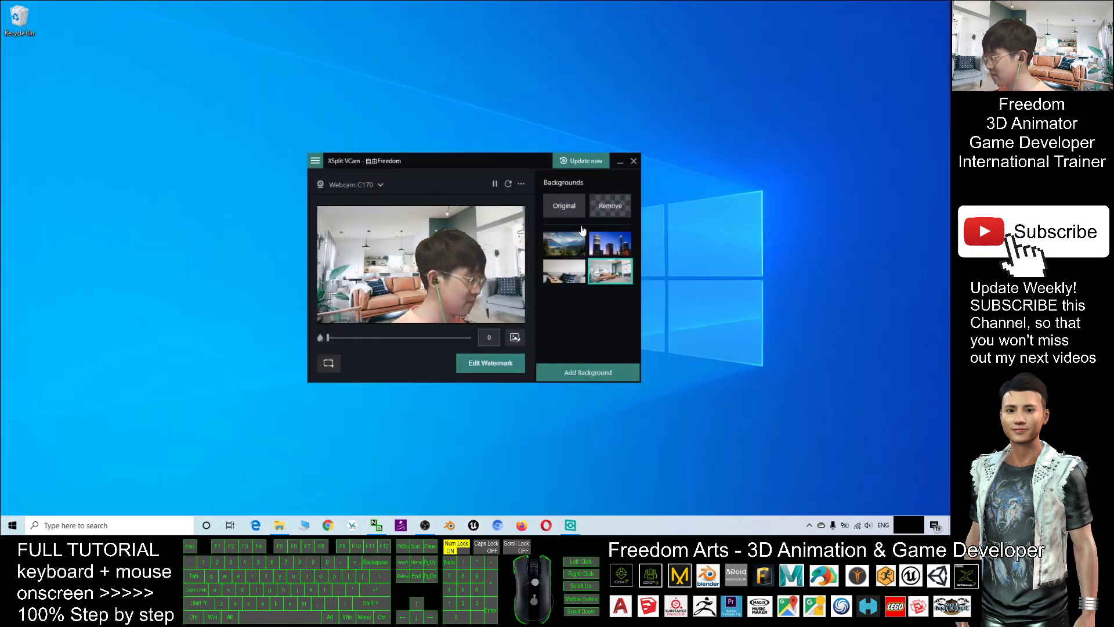
{"action": "left_click", "coordinate": [634, 160]}
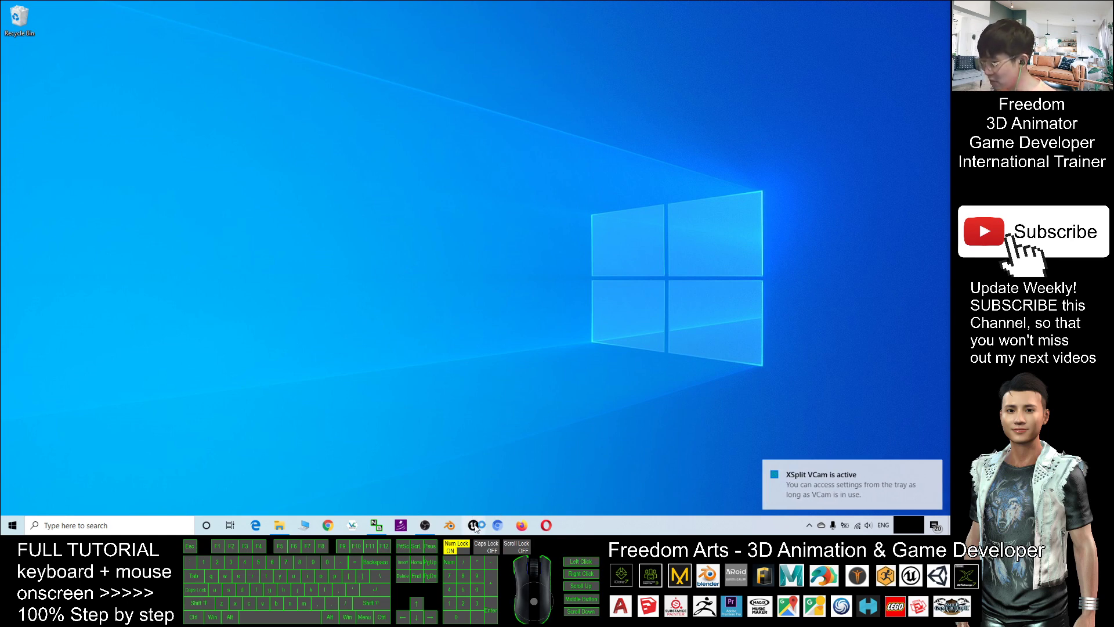
{"action": "left_click", "coordinate": [934, 470]}
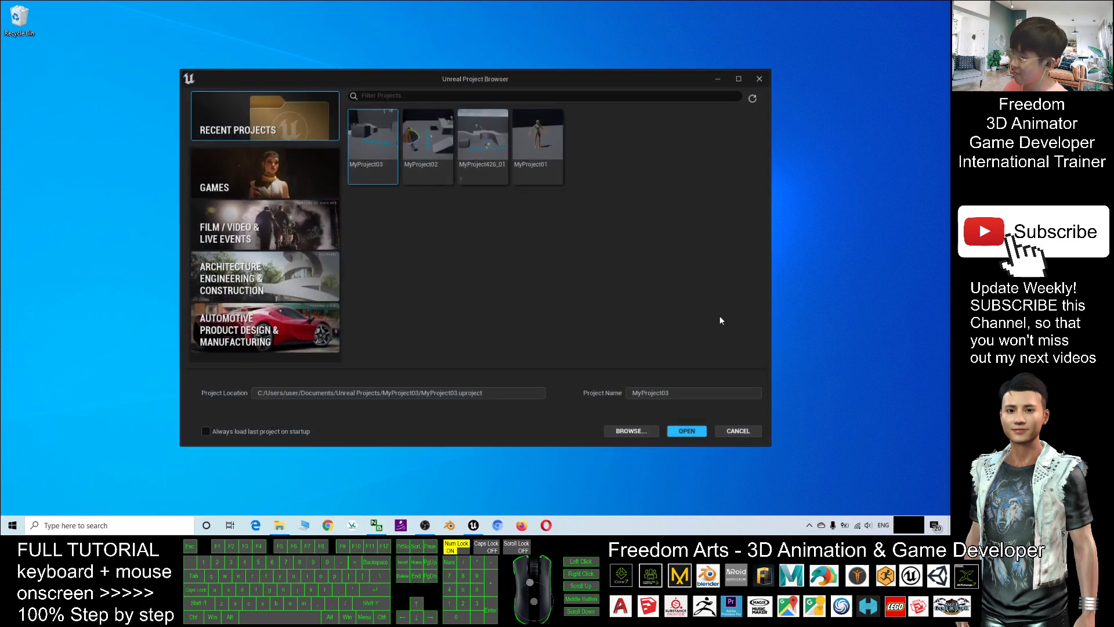
Create a Games project from the Third Person template and name it FemaleMannequin01
{"action": "left_click_drag", "start_coordinate": [525, 76], "coordinate": [550, 95]}
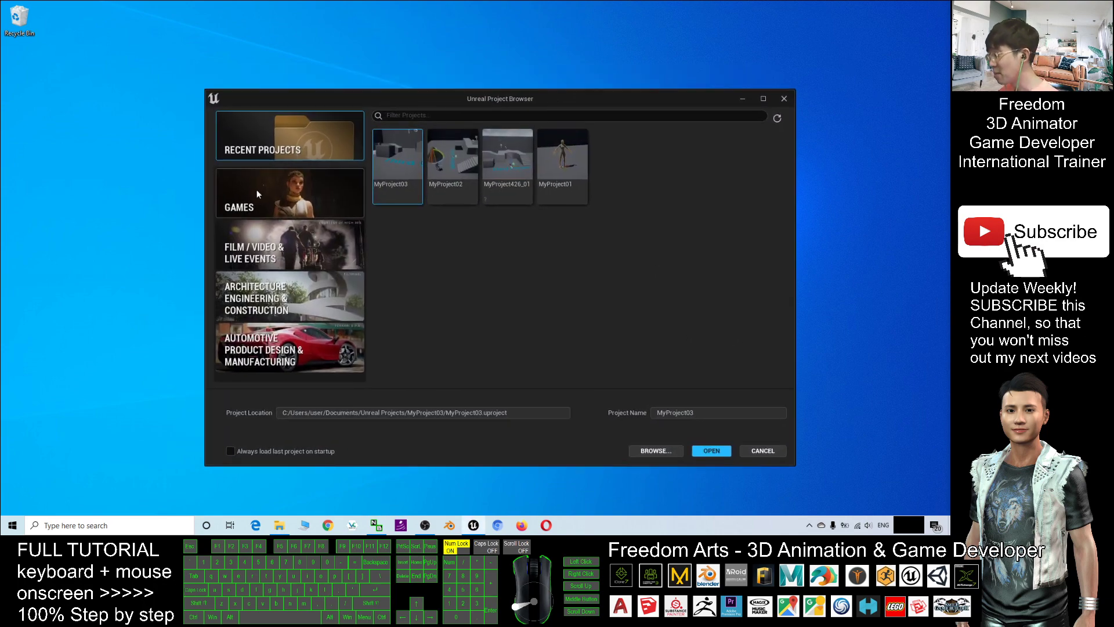
{"action": "left_click", "coordinate": [268, 198]}
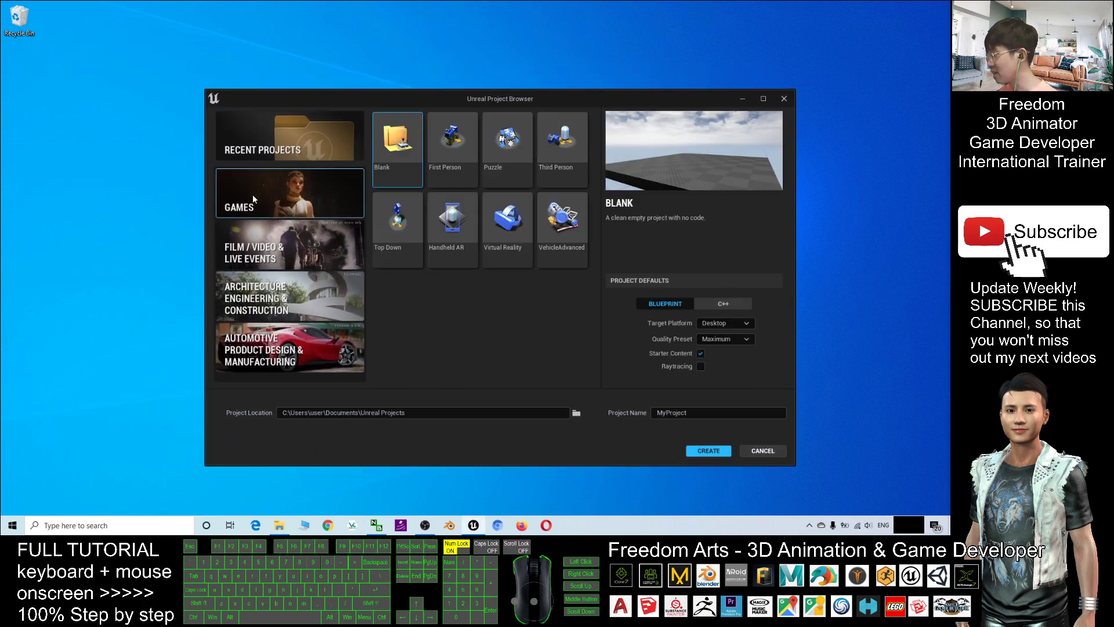
{"action": "left_click", "coordinate": [561, 146]}
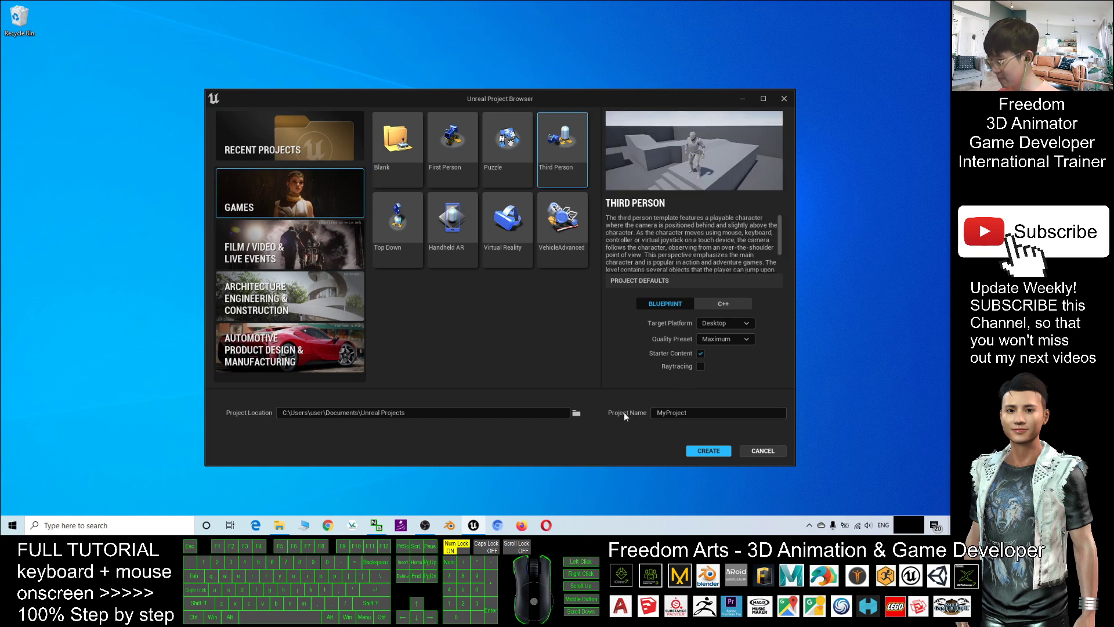
{"action": "left_click", "coordinate": [706, 415]}
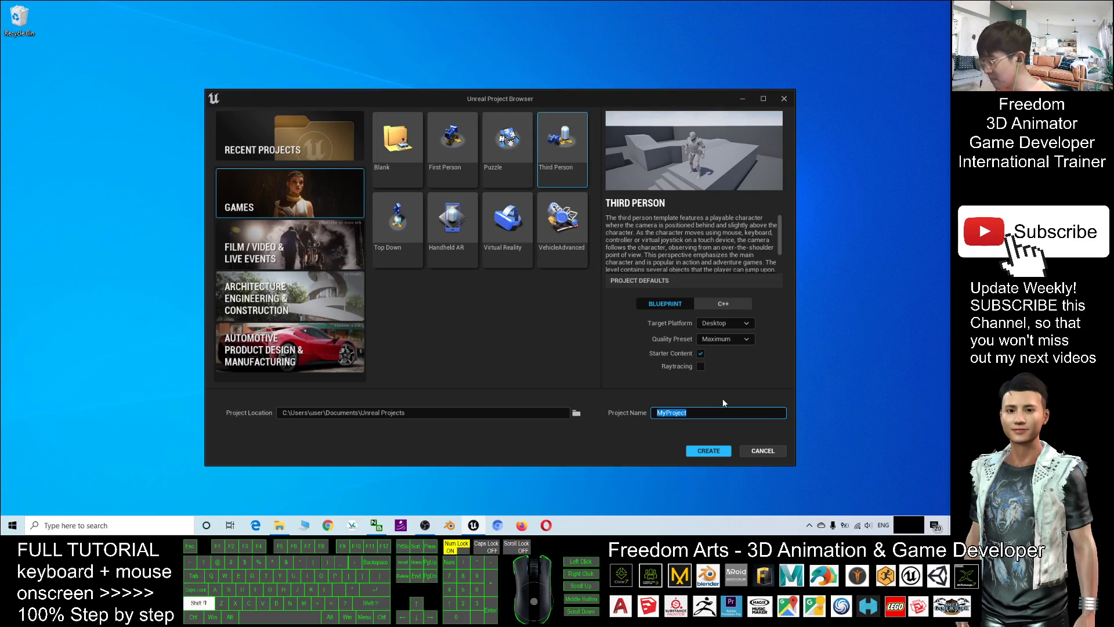
{"action": "type", "text": "FemaleMannequin01"}
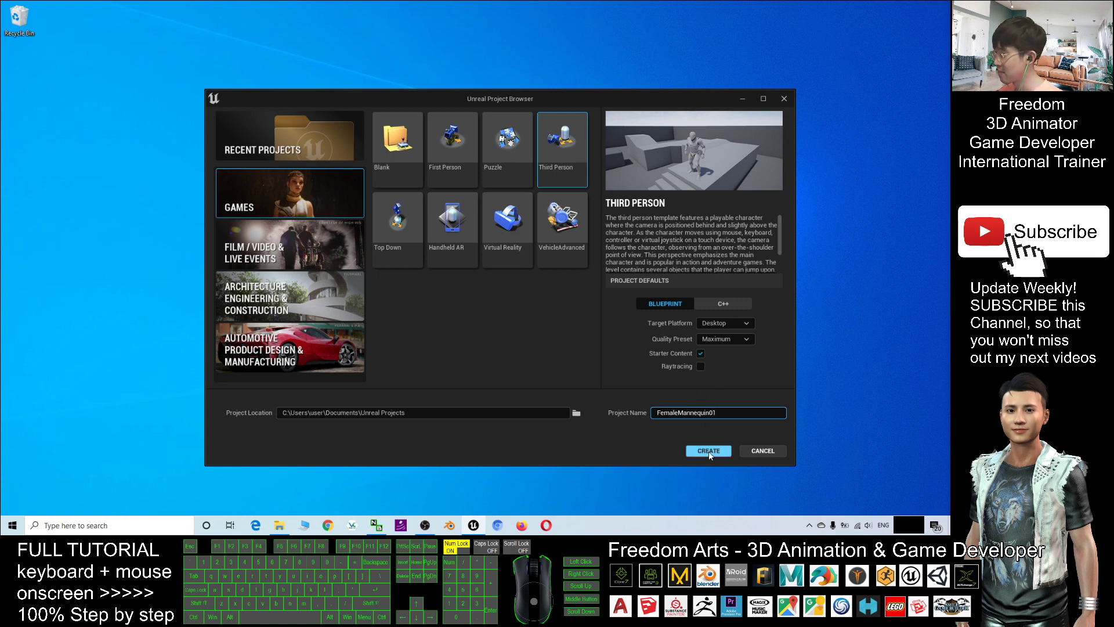
{"action": "left_click", "coordinate": [709, 450]}
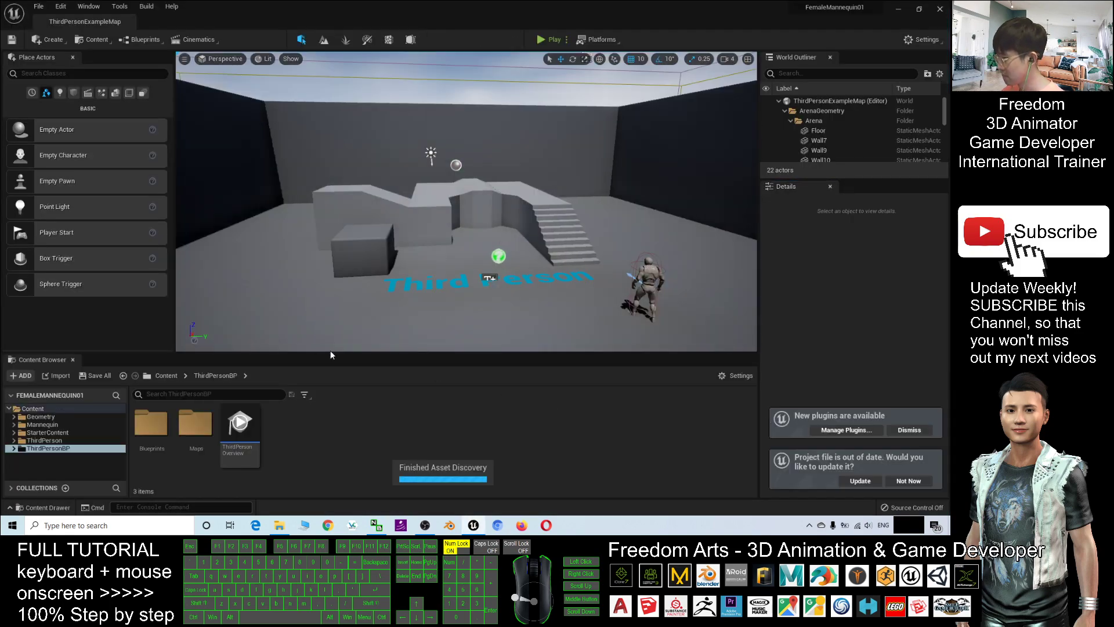
Close the Place Actors and Content Browser panels, and restore the Content Browser docked below the viewport
{"action": "left_click", "coordinate": [72, 56]}
{"action": "left_click", "coordinate": [74, 360]}
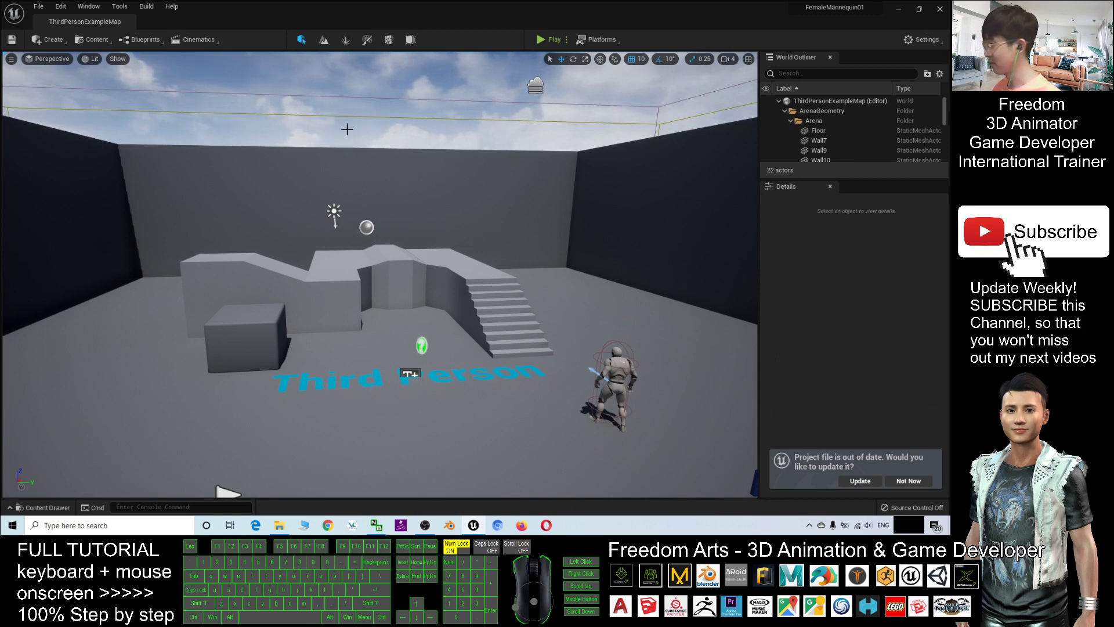
{"action": "left_click", "coordinate": [92, 10]}
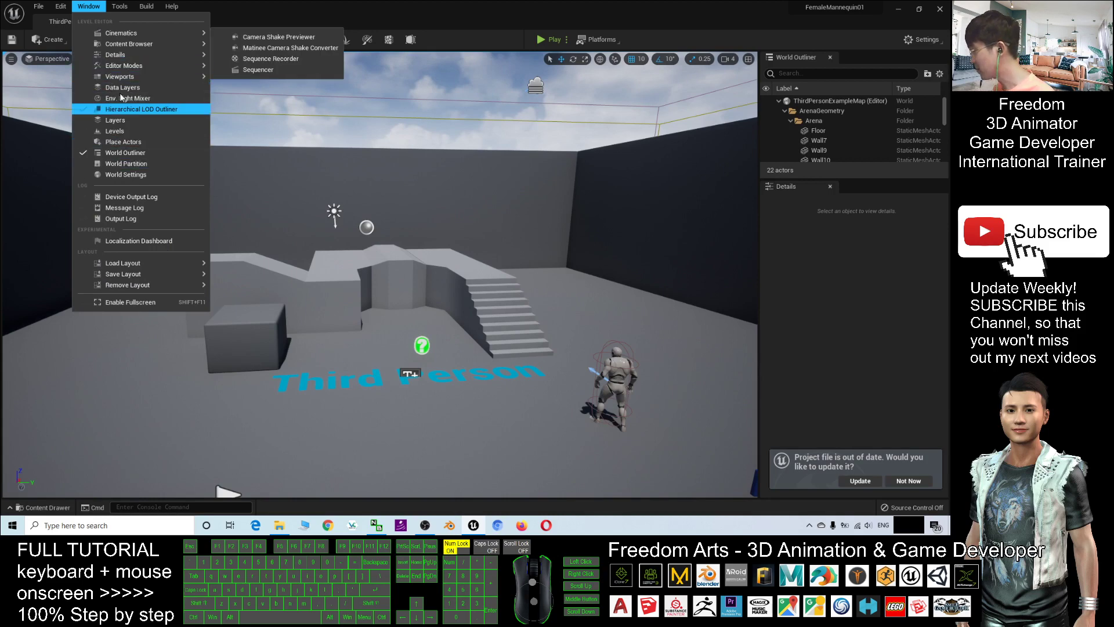
{"action": "left_click", "coordinate": [264, 55]}
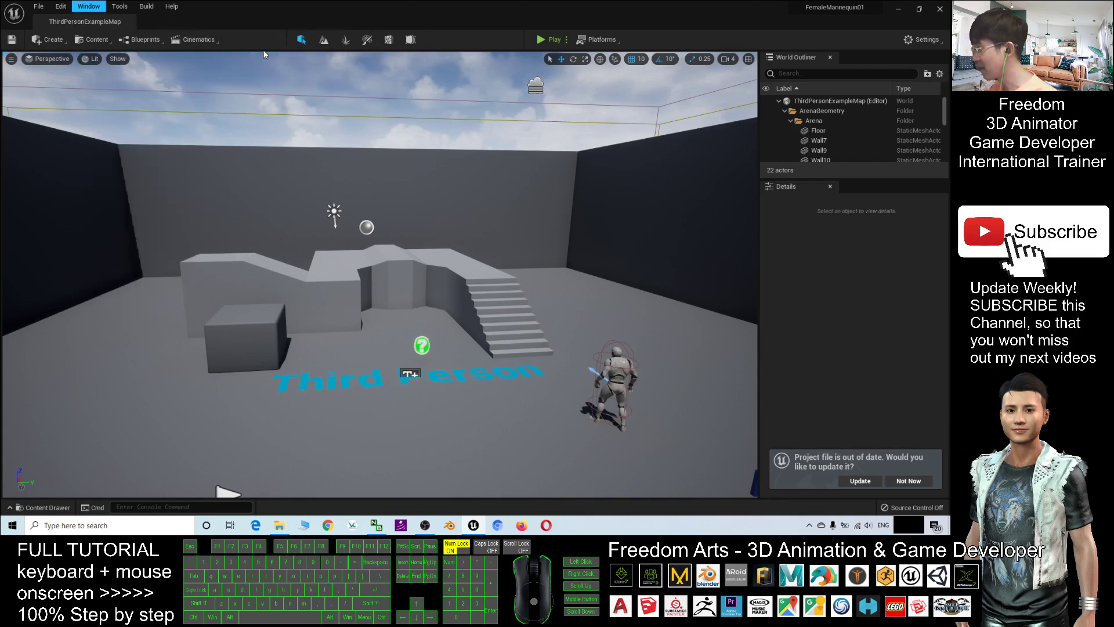
{"action": "left_click_drag", "start_coordinate": [54, 359], "coordinate": [129, 439]}
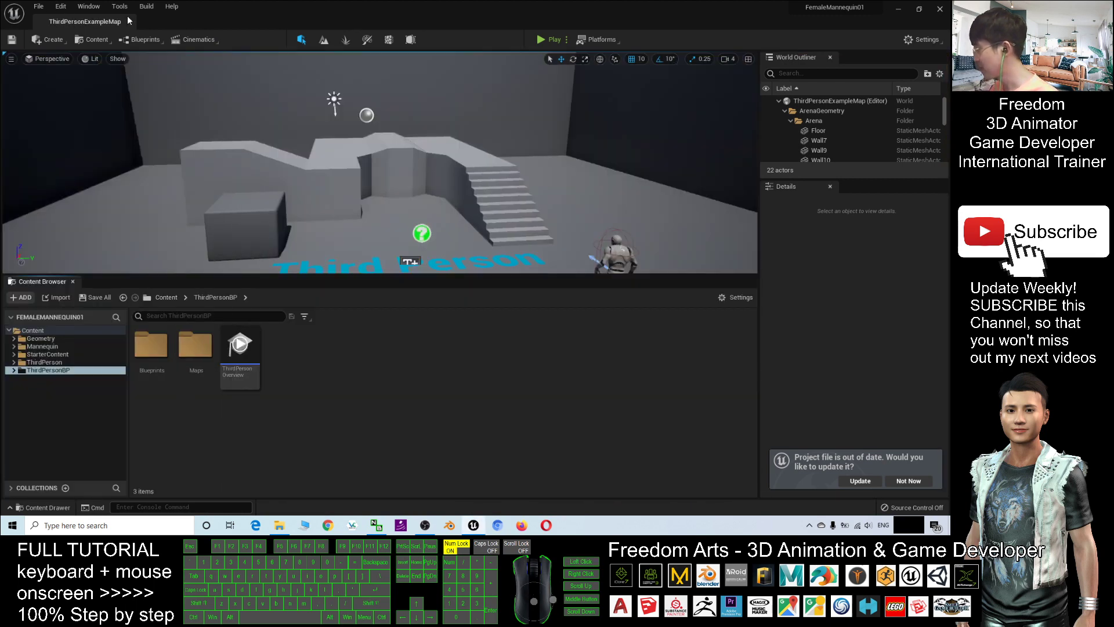
Restore the Place Actors panel docked beside the viewport, and shrink it and the Content Browser to enlarge the viewport
{"action": "left_click", "coordinate": [124, 7]}
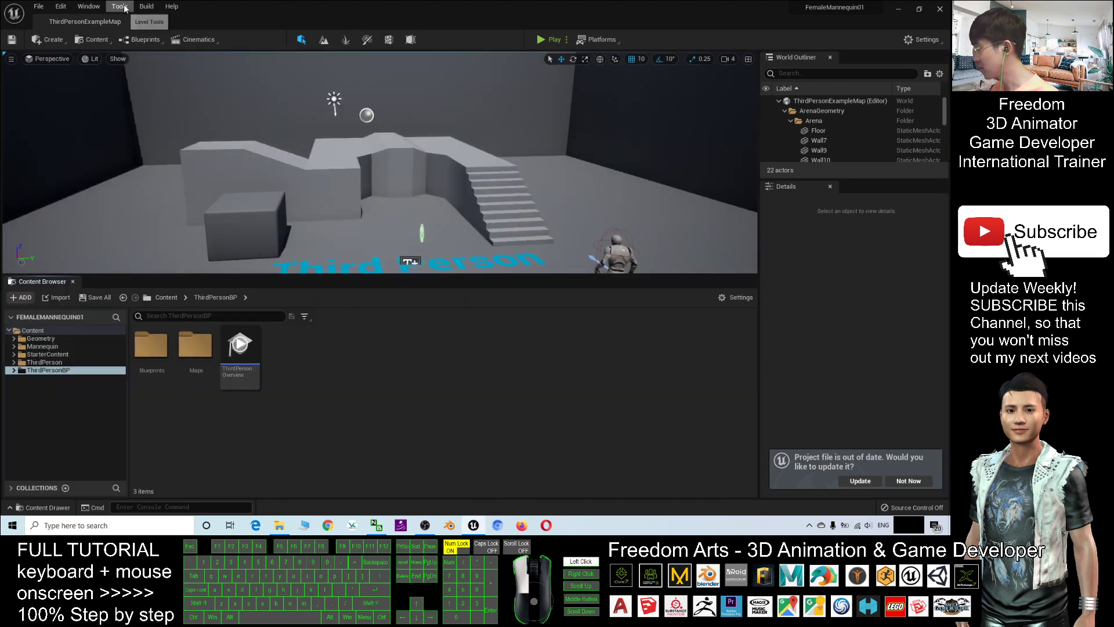
{"action": "mouse_move", "coordinate": [93, 8]}
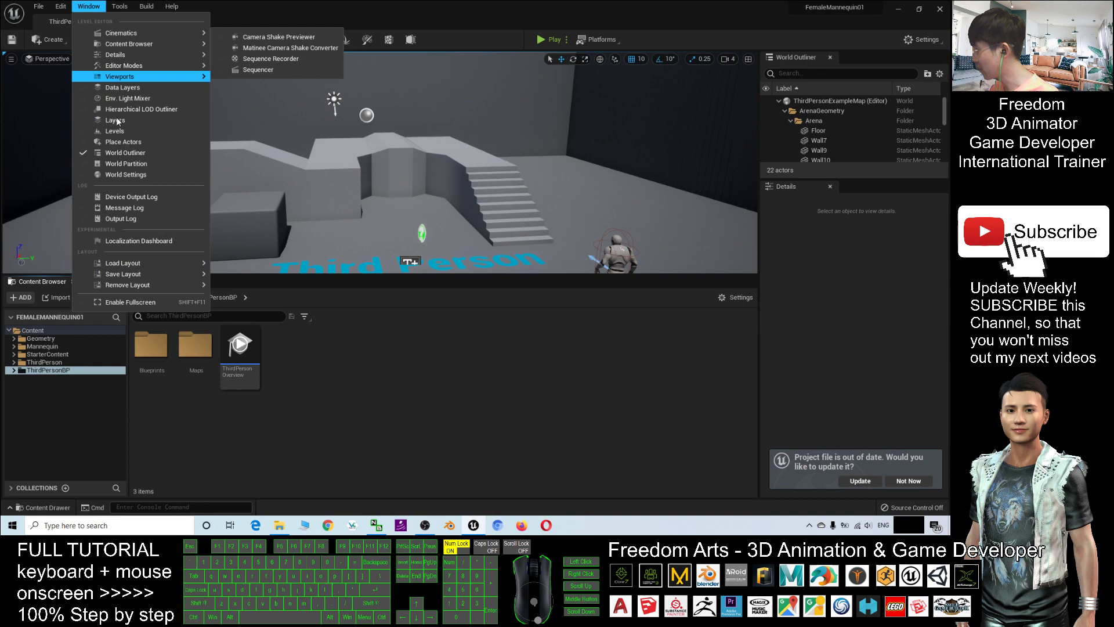
{"action": "left_click", "coordinate": [124, 144]}
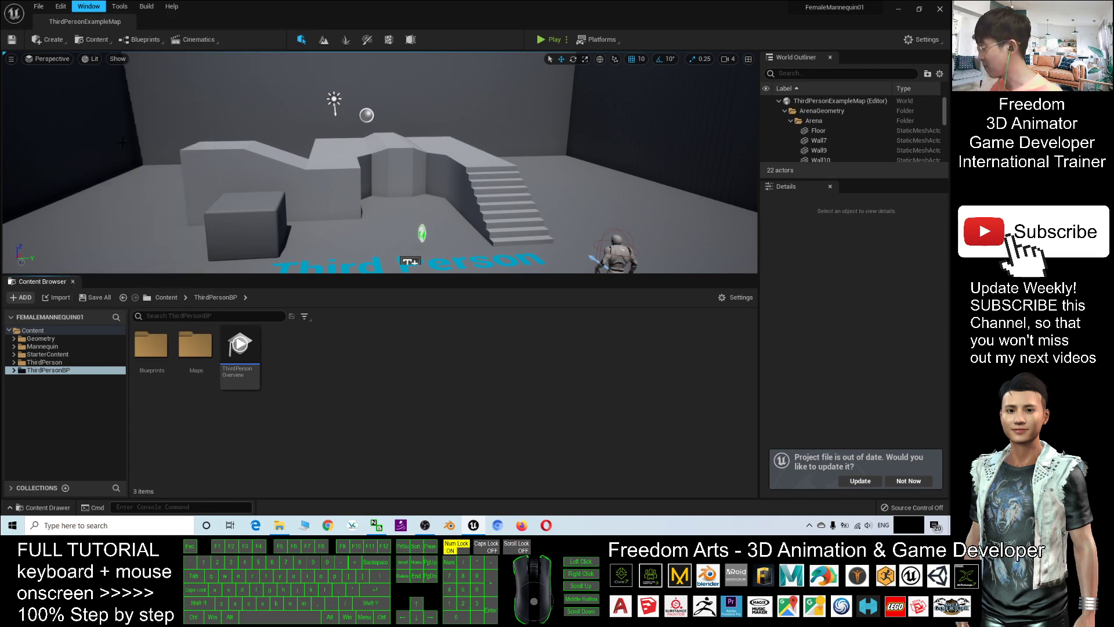
{"action": "left_click_drag", "start_coordinate": [58, 58], "coordinate": [277, 155]}
{"action": "left_click", "coordinate": [228, 128]}
{"action": "left_click_drag", "start_coordinate": [229, 128], "coordinate": [114, 117]}
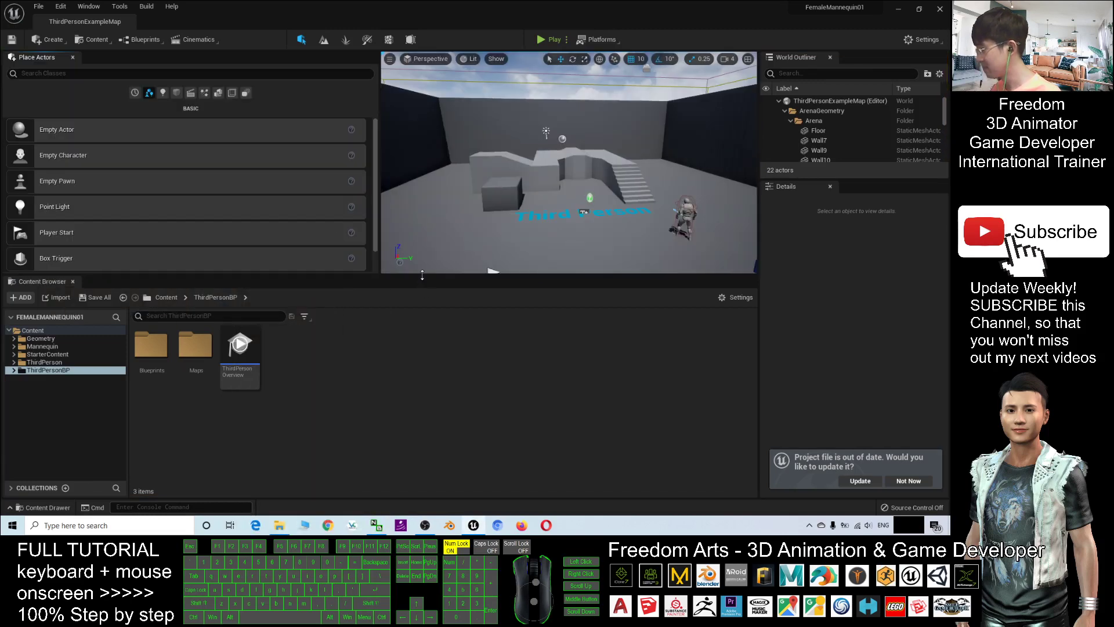
{"action": "left_click_drag", "start_coordinate": [426, 275], "coordinate": [443, 372]}
{"action": "left_click_drag", "start_coordinate": [330, 229], "coordinate": [162, 238]}
Play-test the level, running and jumping around the arena with the default mannequin, and stop the session
{"action": "left_click", "coordinate": [548, 41]}
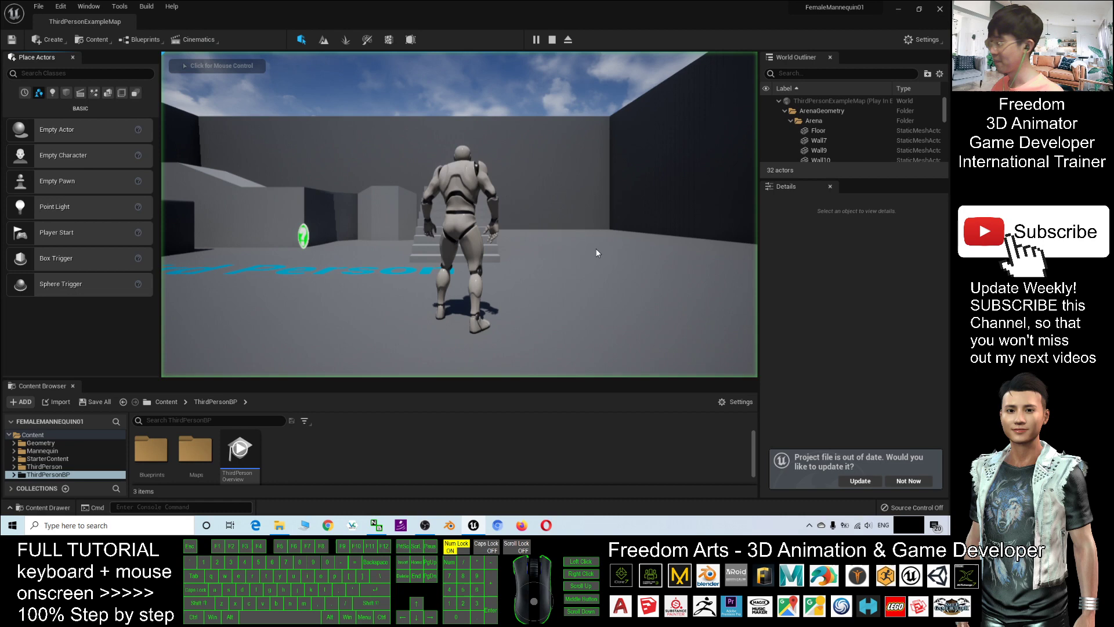
{"action": "left_click", "coordinate": [596, 250]}
{"action": "key", "text": "w"}
{"action": "key", "text": "d"}
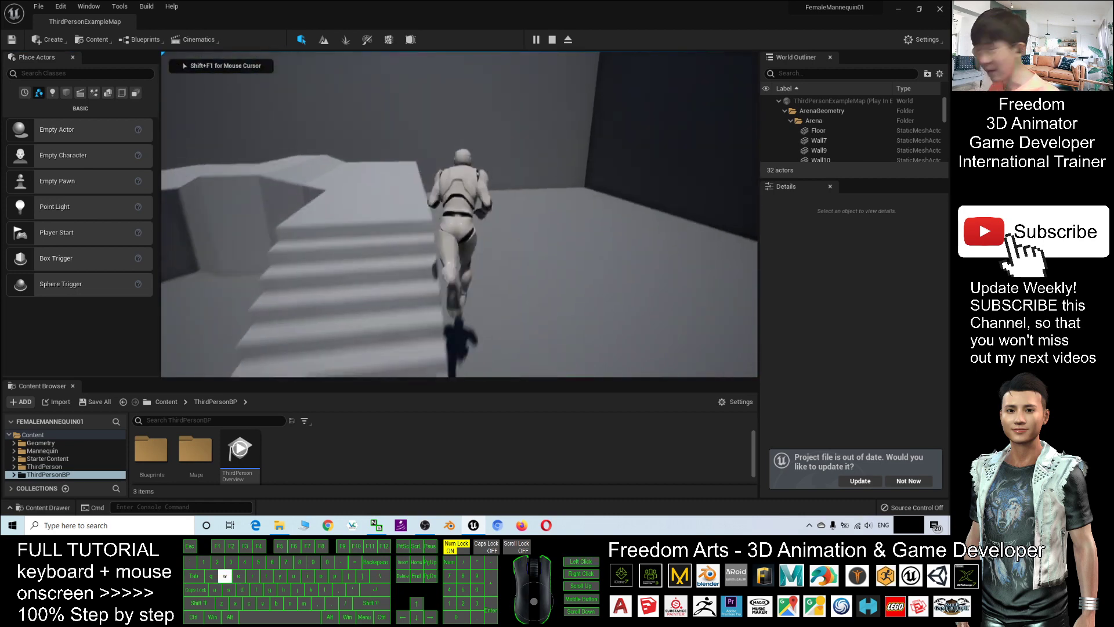
{"action": "key", "text": "w"}
{"action": "key", "text": "d"}
{"action": "key", "text": "d"}
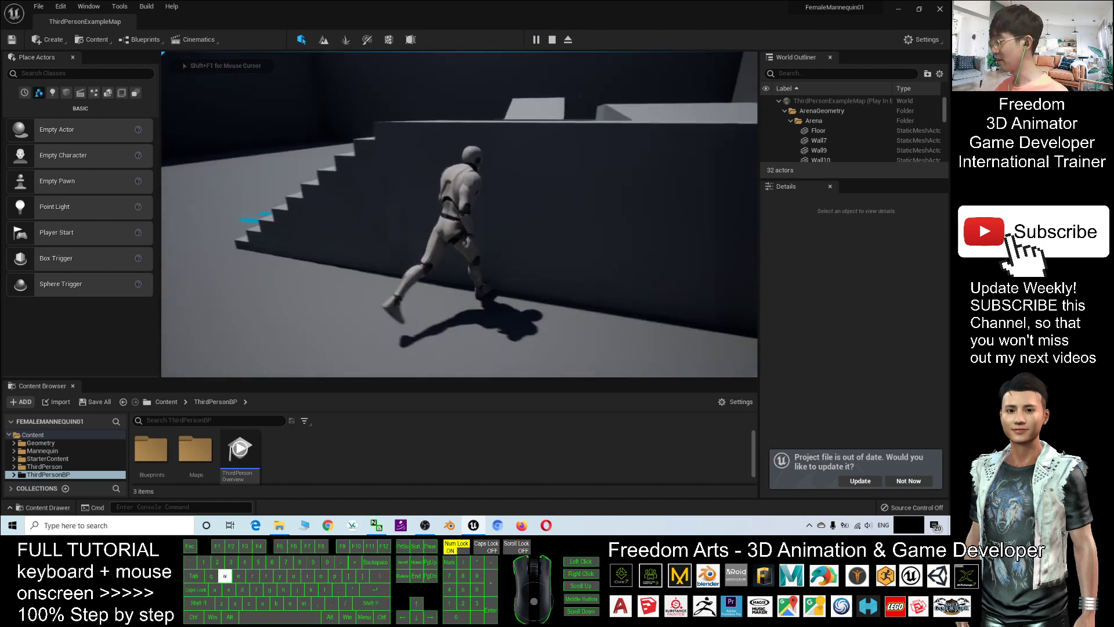
{"action": "key", "text": "space"}
{"action": "key", "text": "w"}
{"action": "key", "text": "a"}
{"action": "key", "text": "space"}
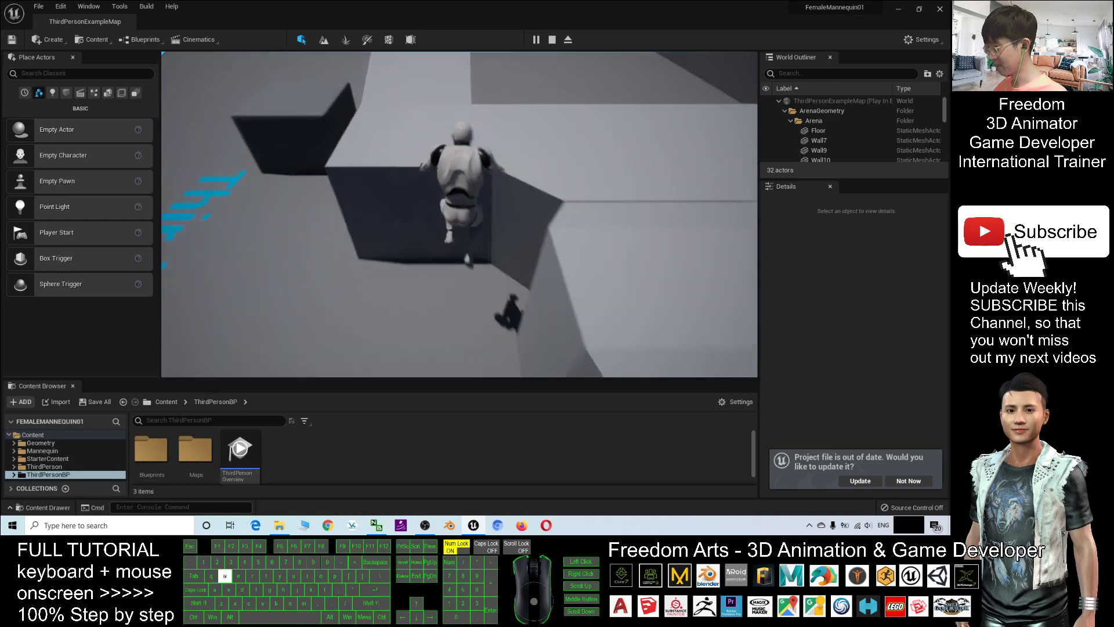
{"action": "key", "text": "s"}
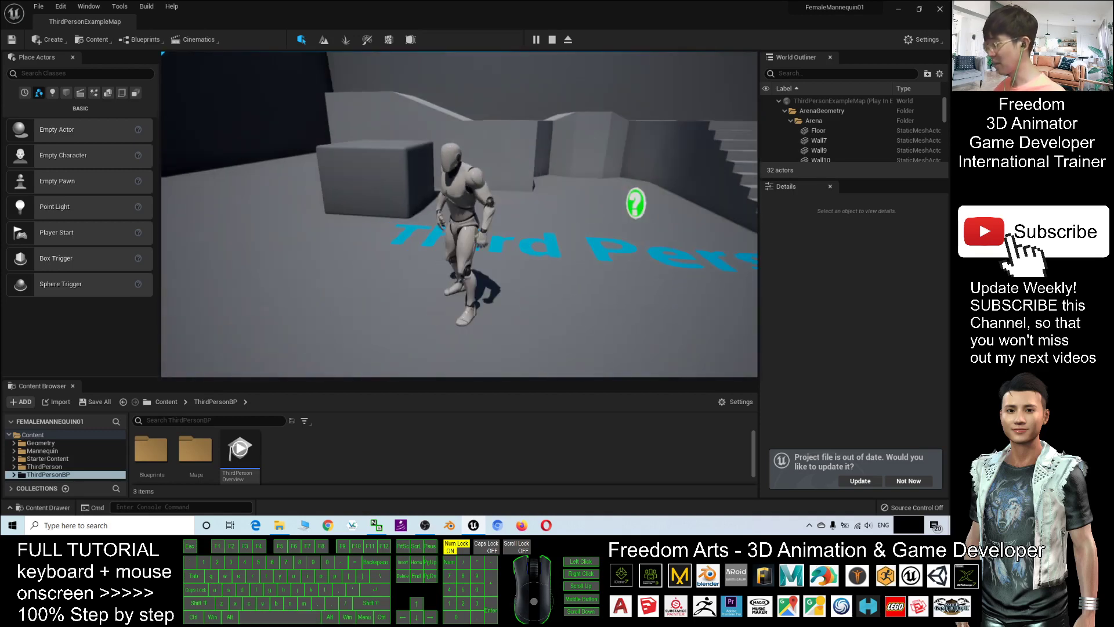
{"action": "key", "text": "Escape"}
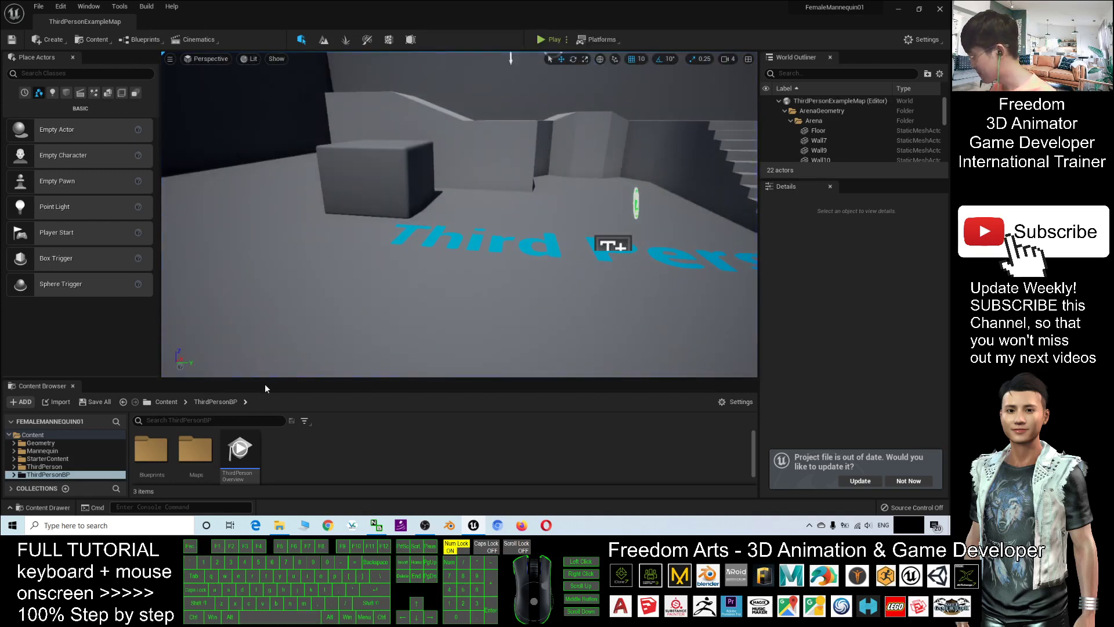
Enlarge the Content Browser slightly and open the Blueprints folder inside ThirdPersonBP
{"action": "left_click_drag", "start_coordinate": [264, 381], "coordinate": [244, 365]}
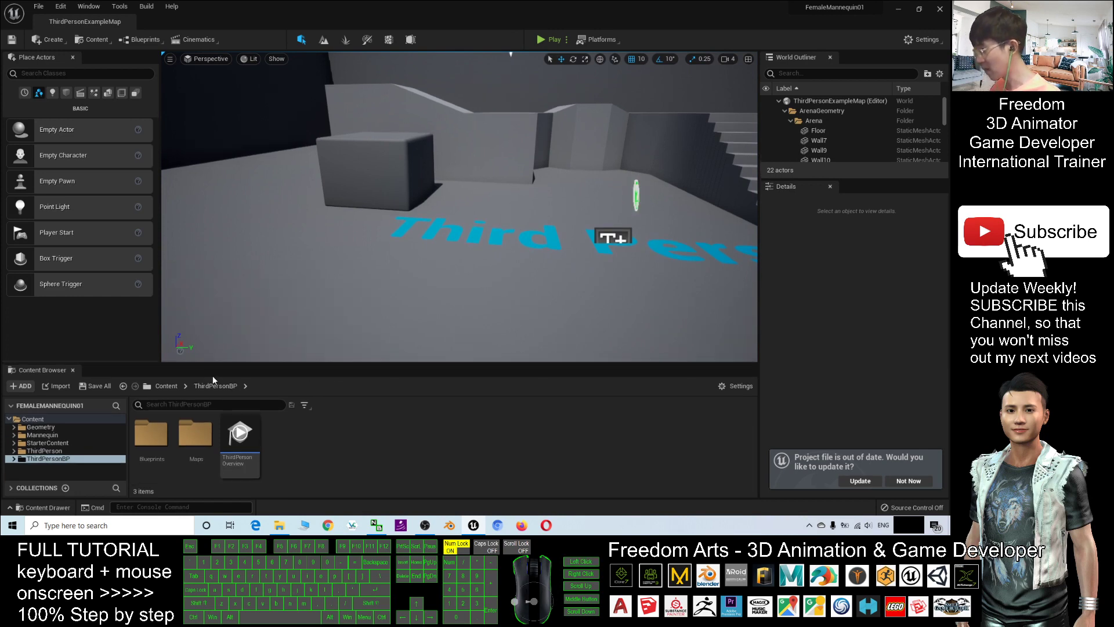
{"action": "left_click", "coordinate": [165, 385]}
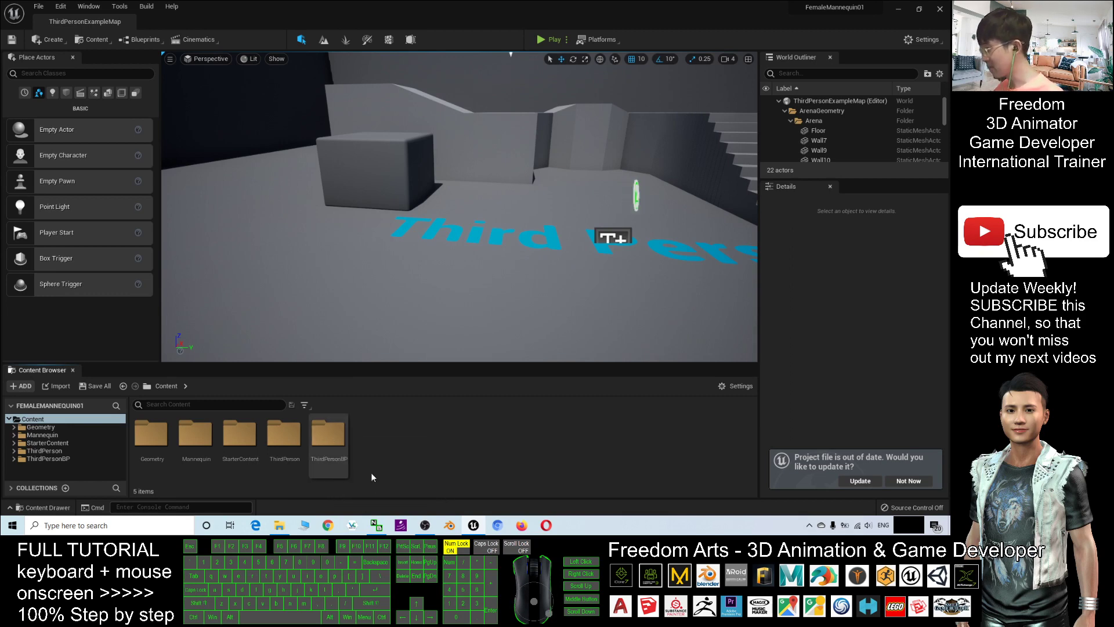
{"action": "double_click", "coordinate": [336, 442]}
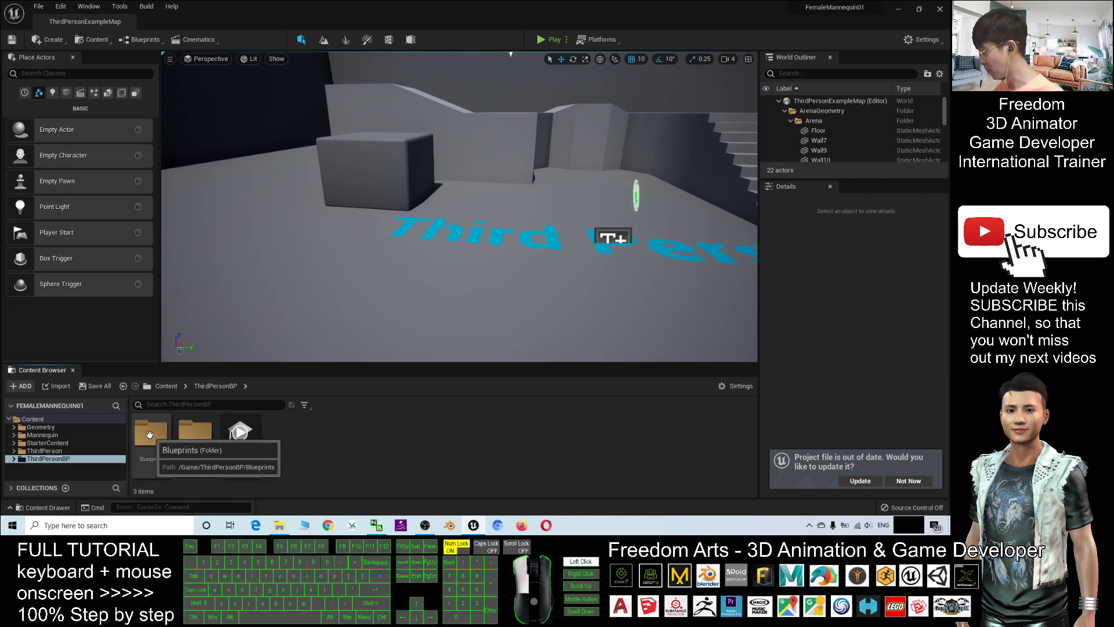
{"action": "double_click", "coordinate": [150, 435]}
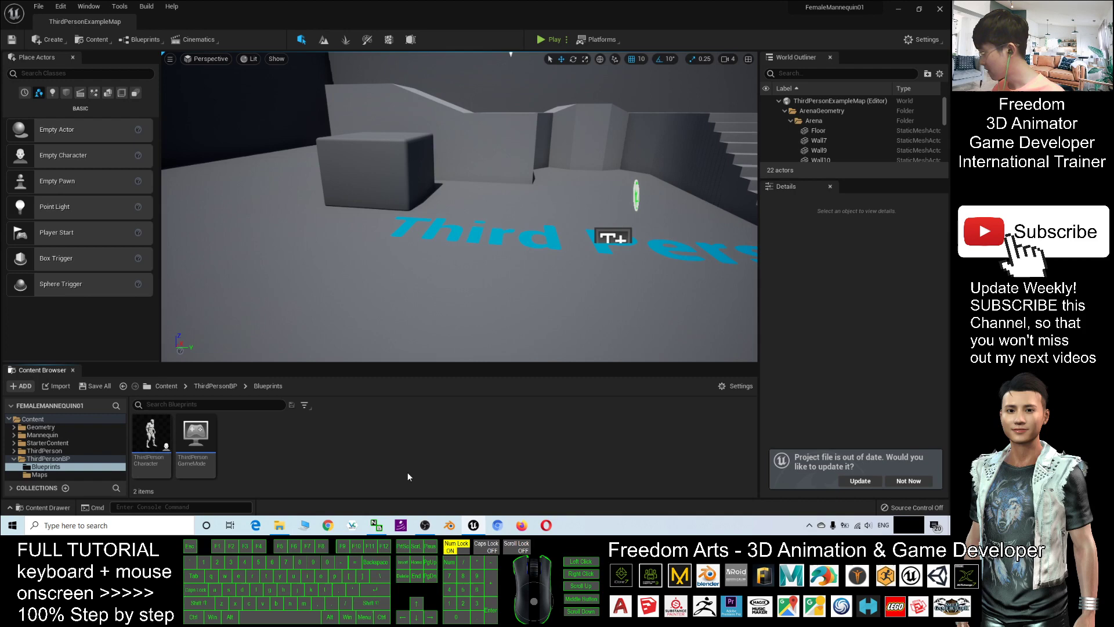
Duplicate the ThirdPersonCharacter blueprint and name the copy ThirdPersonCharacter_Female
{"action": "right_click", "coordinate": [151, 434]}
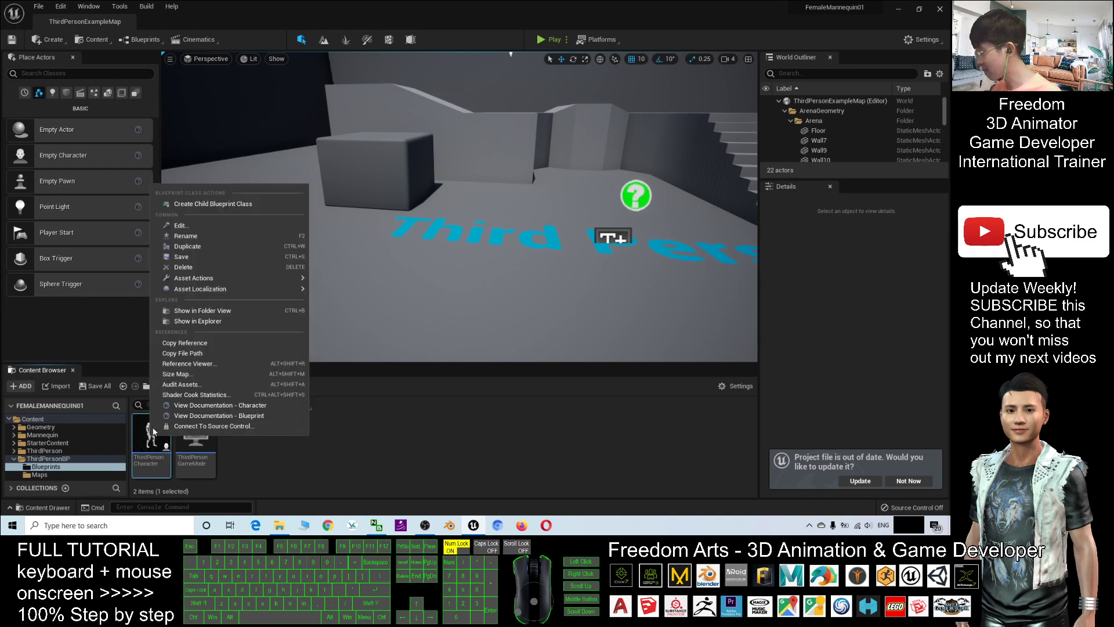
{"action": "left_click", "coordinate": [198, 245]}
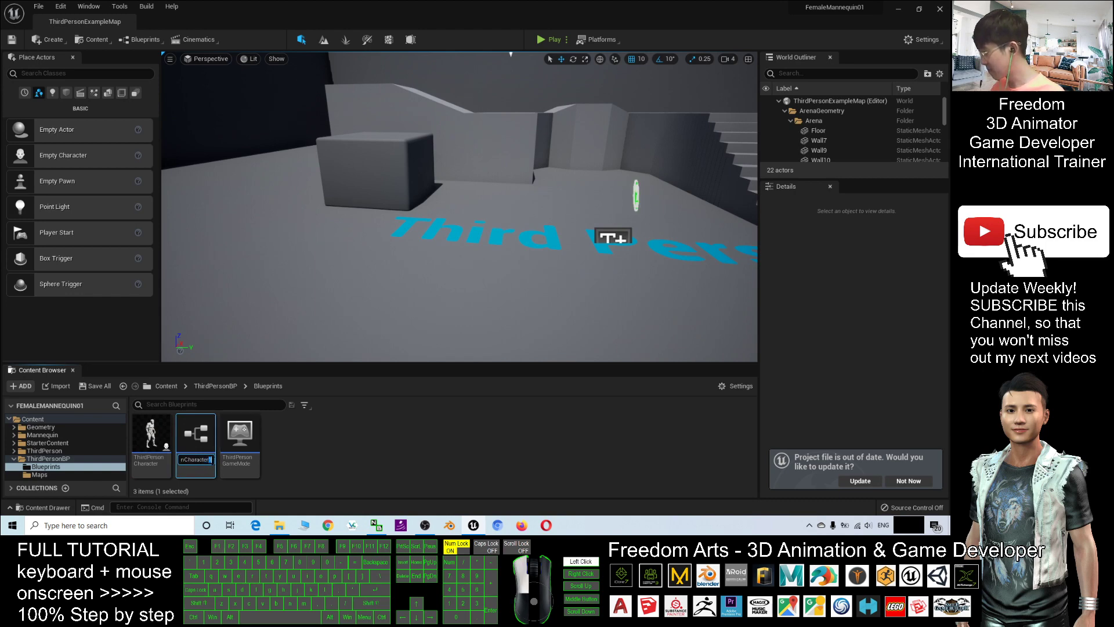
{"action": "key", "text": "BackSpace"}
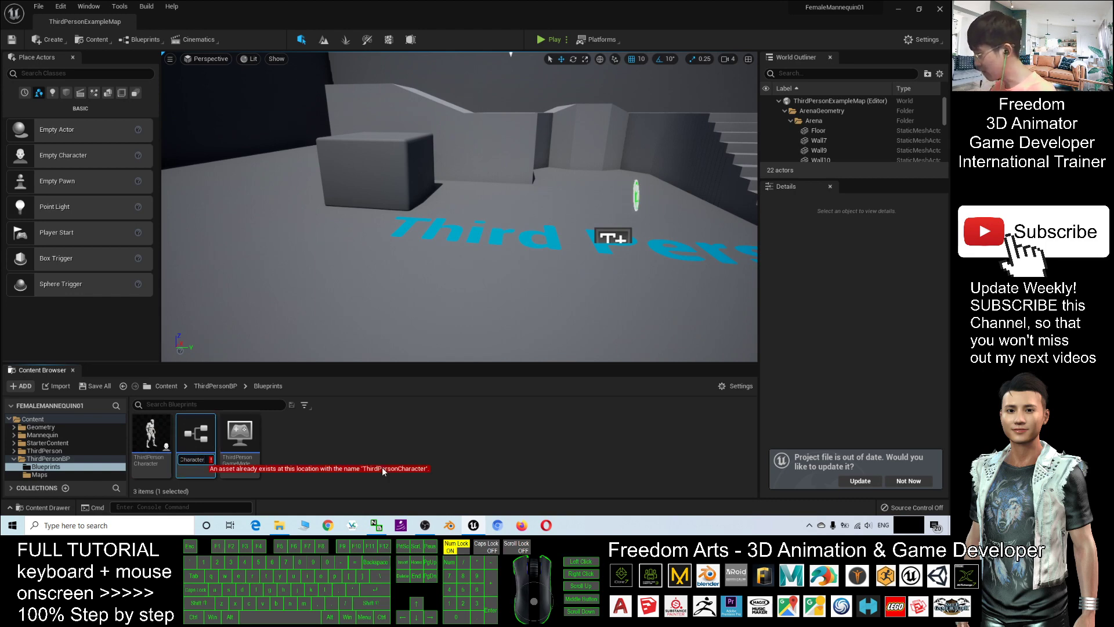
{"action": "type", "text": "_Female"}
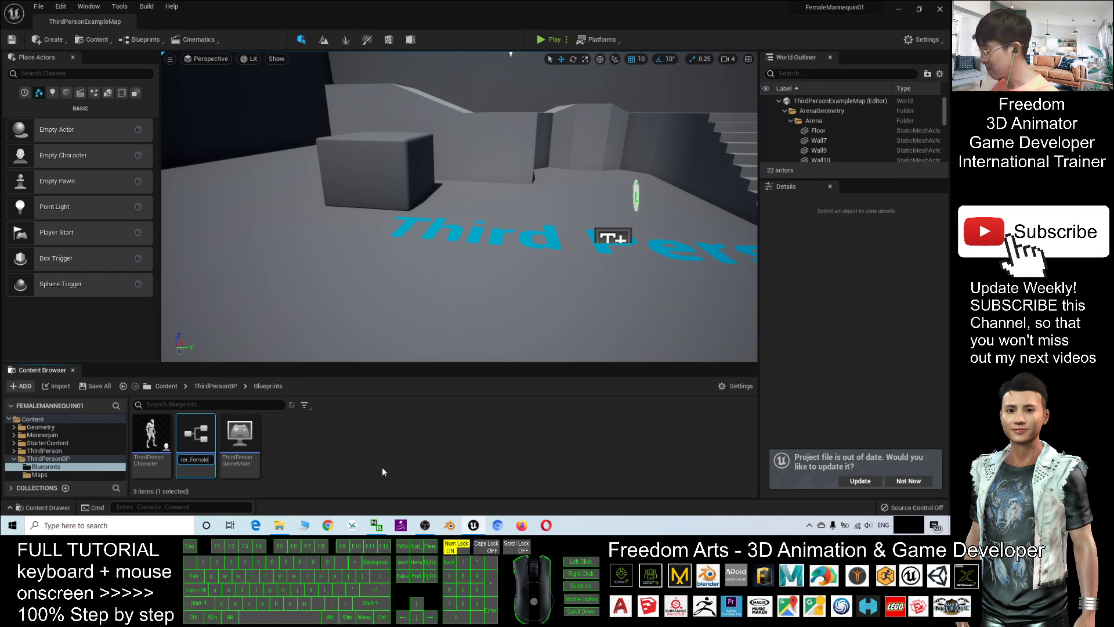
{"action": "key", "text": "Return"}
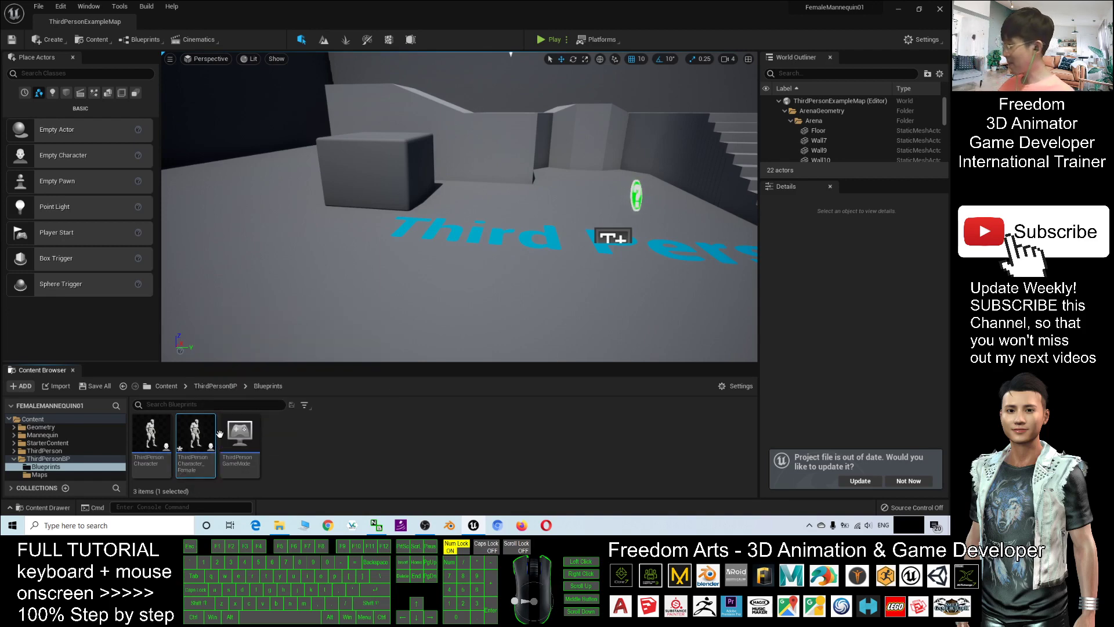
In the ThirdPersonCharacter_Female blueprint, set the Mesh component's skeletal mesh to SK_Mannequin_Female, and save and close the blueprint
{"action": "left_click", "coordinate": [196, 436]}
{"action": "double_click", "coordinate": [196, 437]}
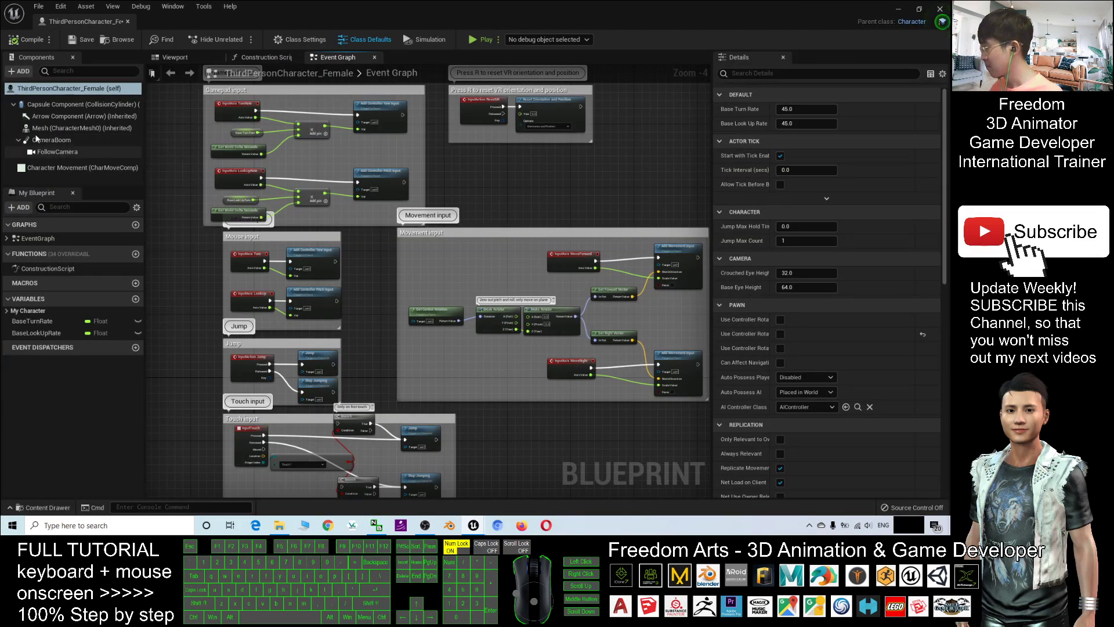
{"action": "left_click", "coordinate": [176, 59]}
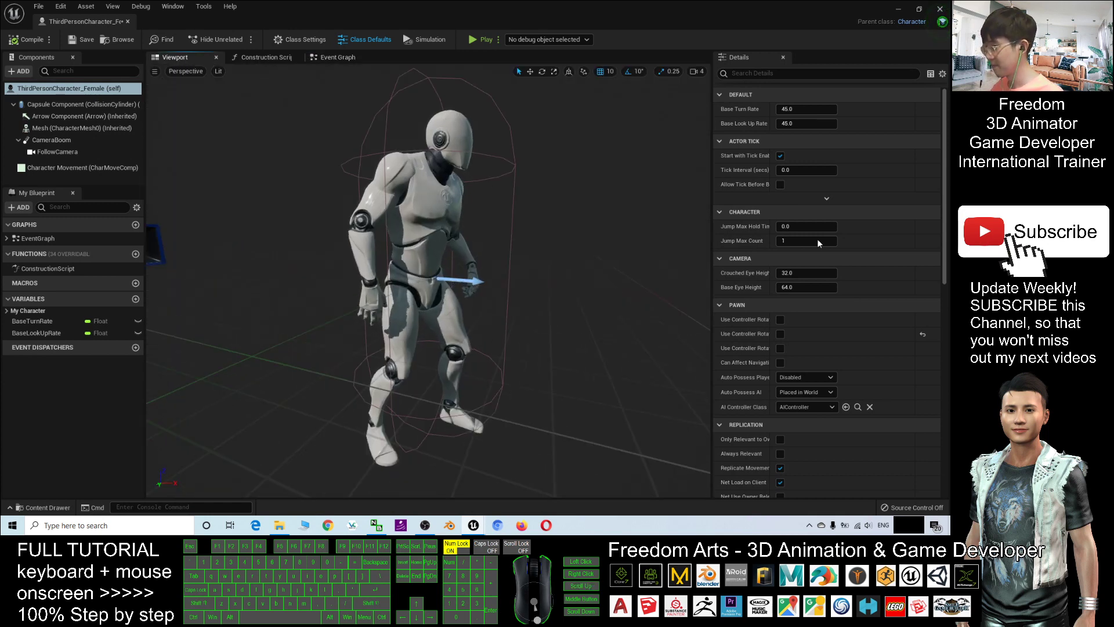
{"action": "left_click_drag", "start_coordinate": [945, 145], "coordinate": [934, 103]}
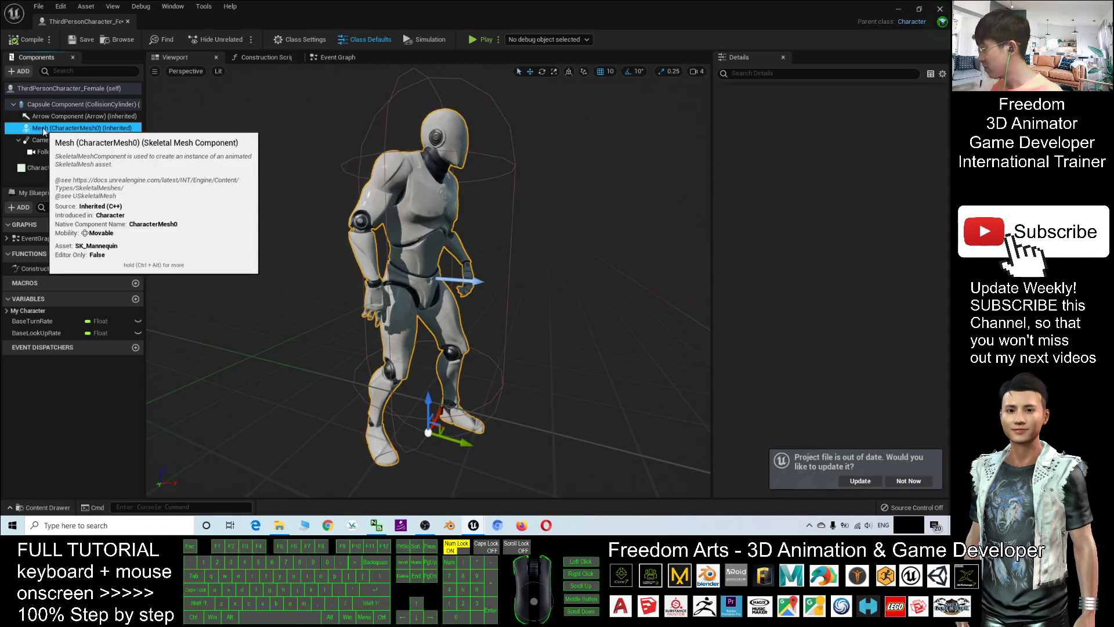
{"action": "left_click", "coordinate": [45, 129]}
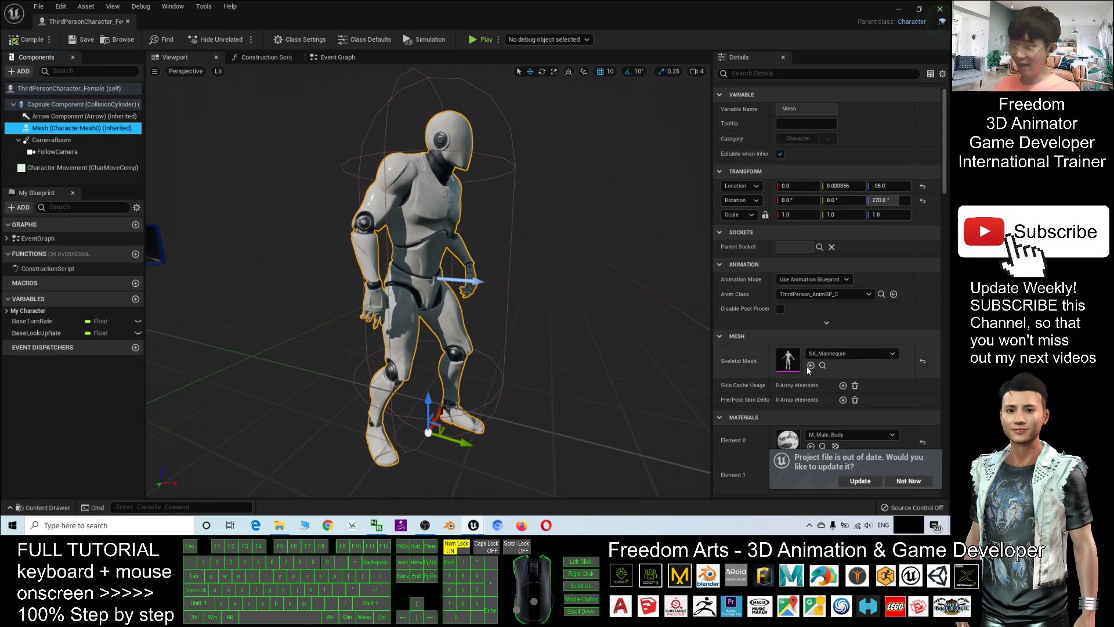
{"action": "left_click", "coordinate": [863, 358]}
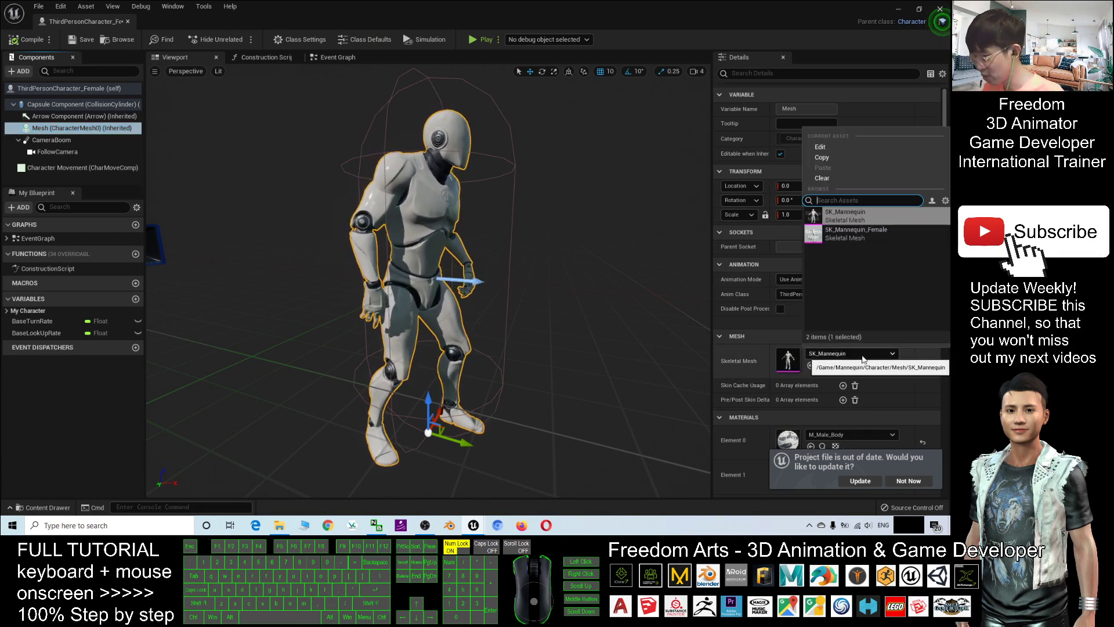
{"action": "left_click", "coordinate": [839, 238]}
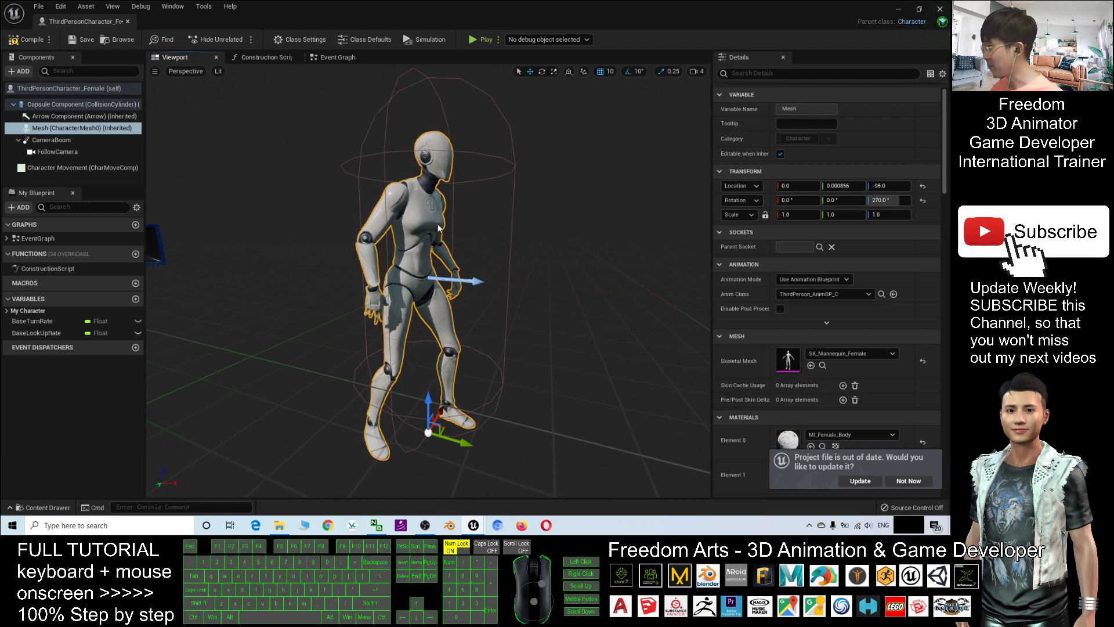
{"action": "left_click", "coordinate": [85, 39]}
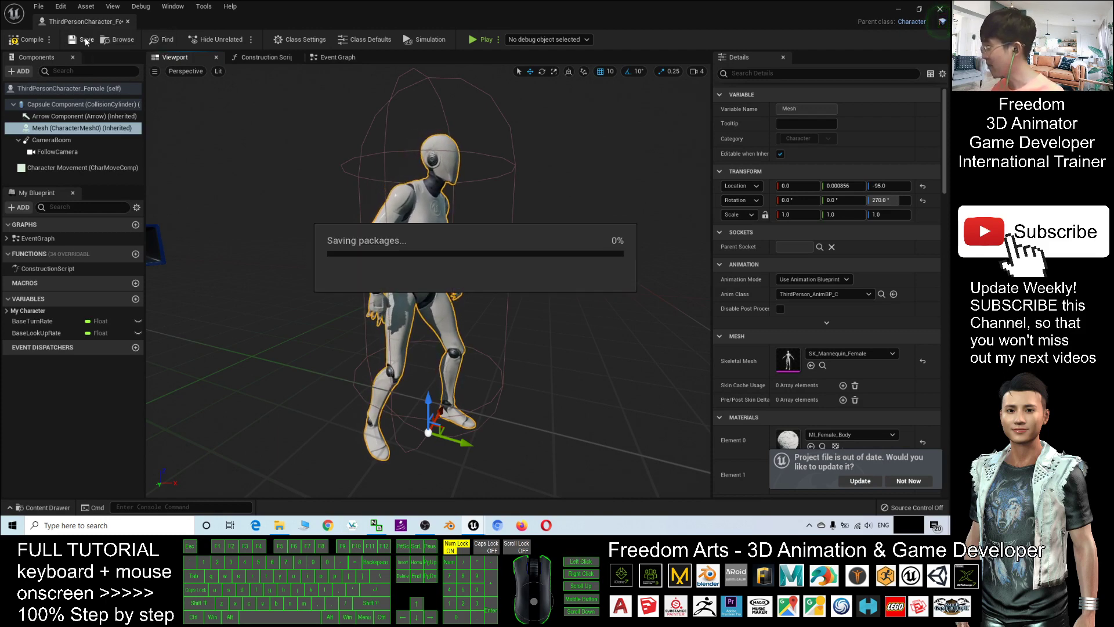
{"action": "left_click", "coordinate": [941, 10]}
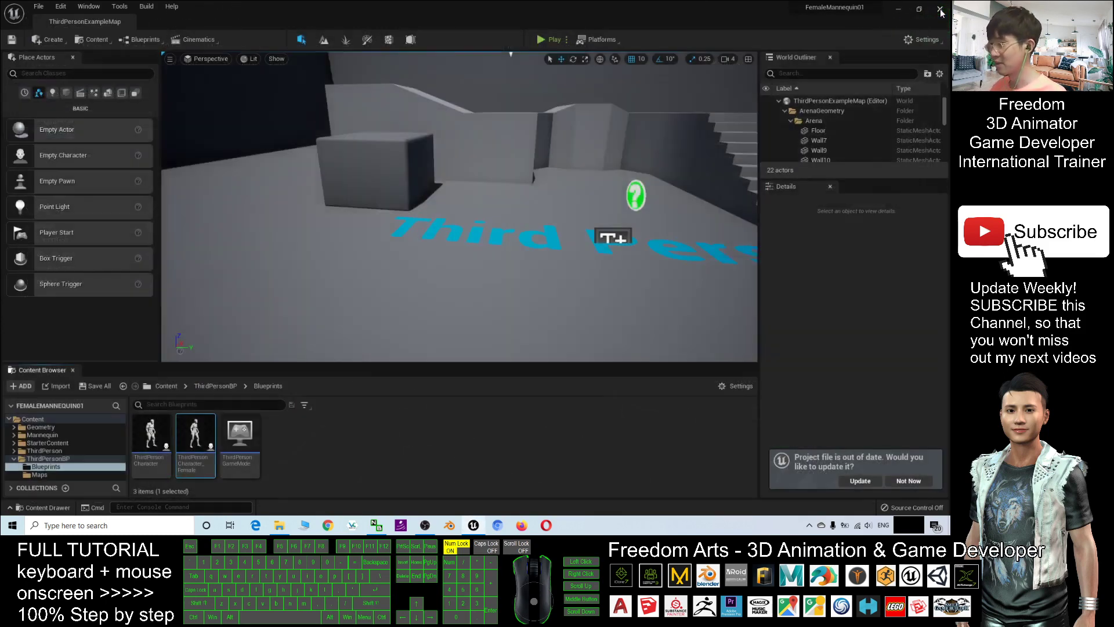
Delete the ThirdPersonCharacter actor standing near the stairs from the level
{"action": "scroll", "coordinate": [516, 243], "scroll_direction": "down", "scroll_amount": 5}
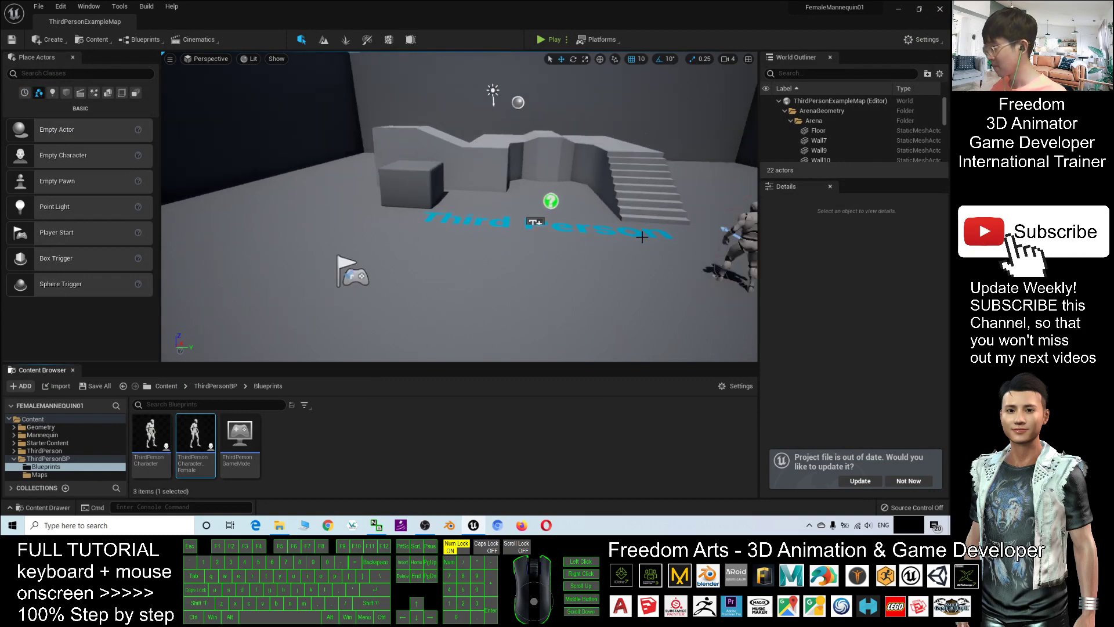
{"action": "scroll", "coordinate": [638, 238], "scroll_direction": "down", "scroll_amount": 3}
{"action": "left_click", "coordinate": [683, 215]}
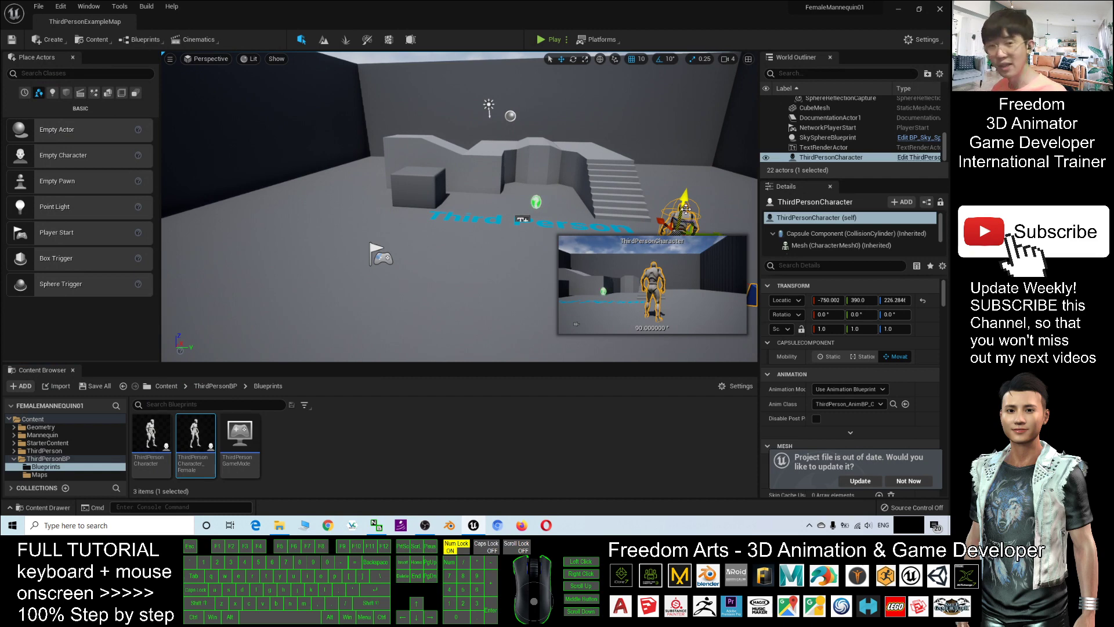
{"action": "key", "text": "Delete"}
{"action": "scroll", "coordinate": [591, 230], "scroll_direction": "up", "scroll_amount": 2}
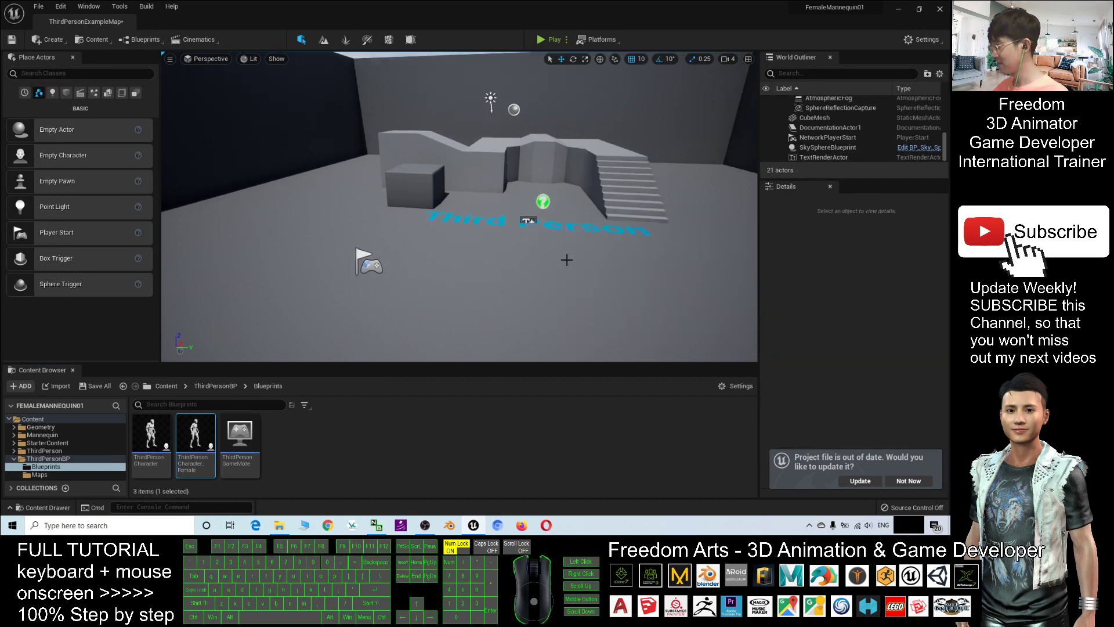
Play-test the level without the placed character, running up the stairs to check which mannequin spawns, and stop the session
{"action": "left_click", "coordinate": [548, 41]}
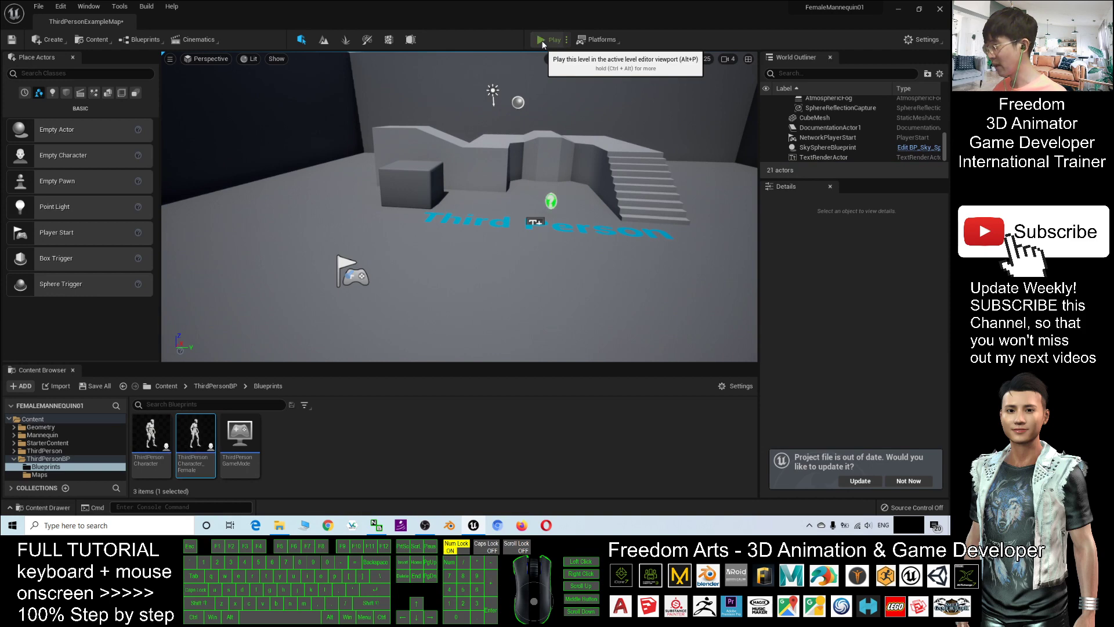
{"action": "left_click", "coordinate": [524, 218]}
{"action": "key", "text": "w"}
{"action": "key", "text": "d"}
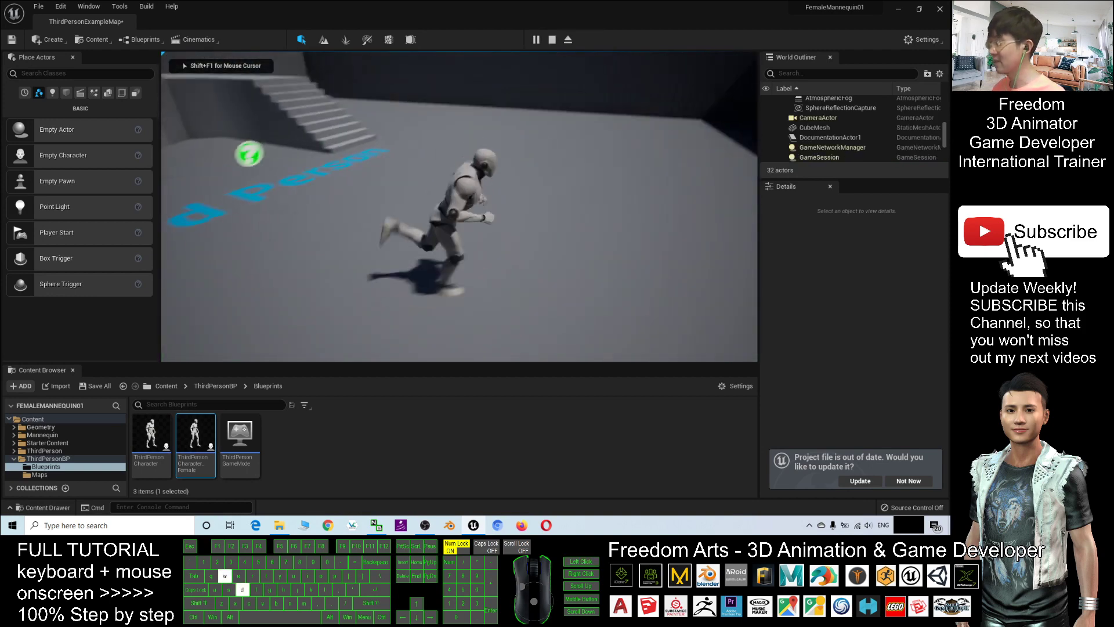
{"action": "key", "text": "a"}
{"action": "key", "text": "d"}
{"action": "key", "text": "w"}
{"action": "key", "text": "d"}
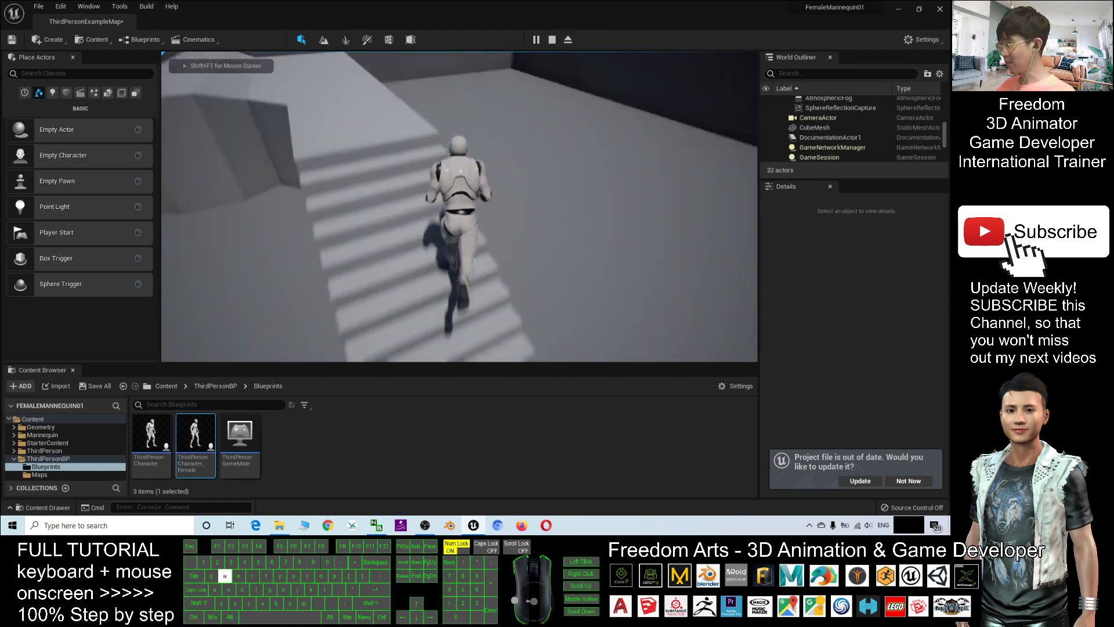
{"action": "key", "text": "w"}
{"action": "key", "text": "d"}
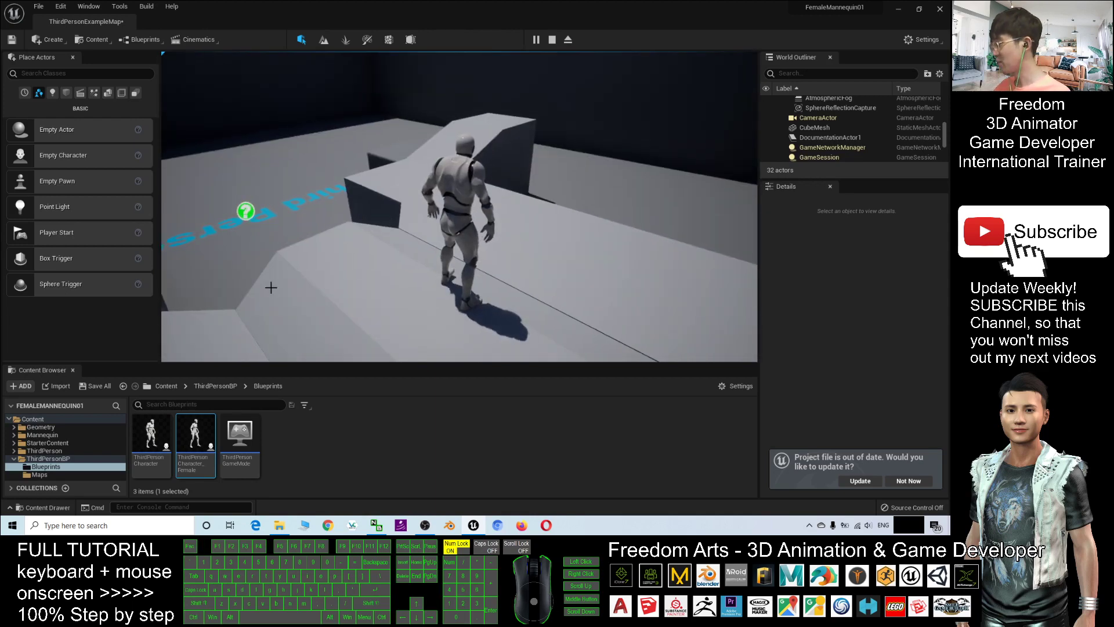
{"action": "key", "text": "Escape"}
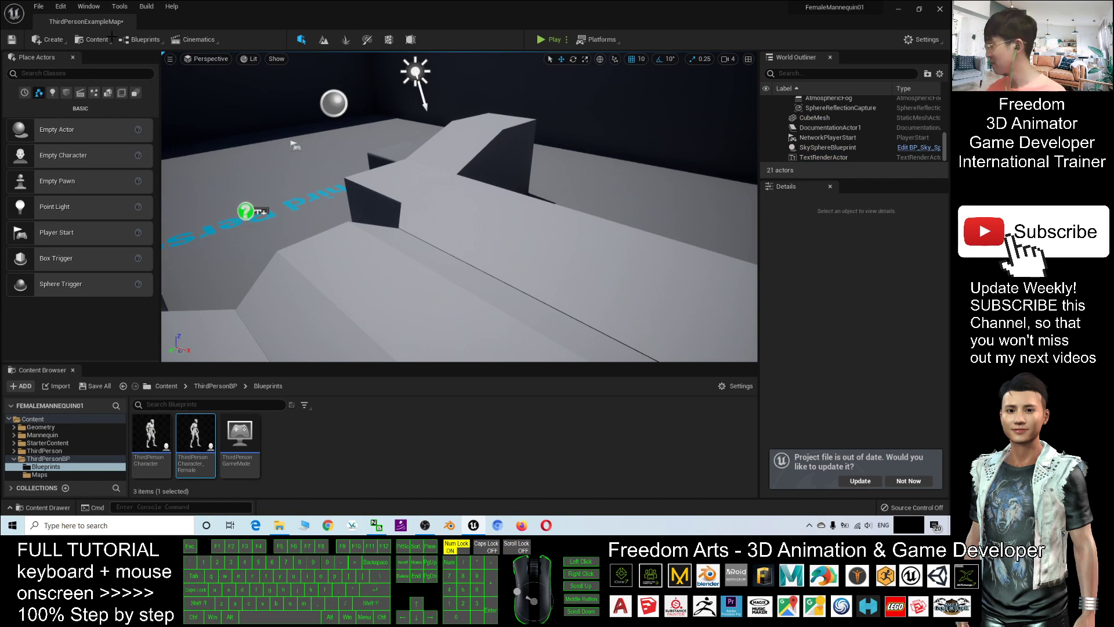
In the project's Maps & Modes settings, set the selected game mode's Default Pawn Class to ThirdPersonCharacter_Female and close the settings
{"action": "left_click", "coordinate": [62, 6]}
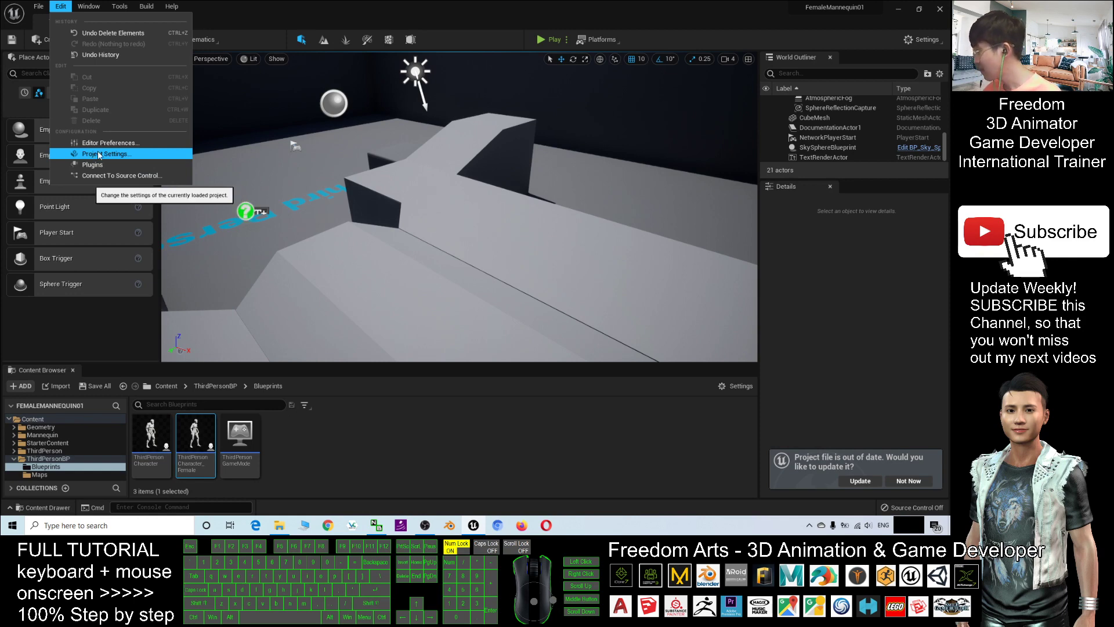
{"action": "left_click", "coordinate": [122, 154]}
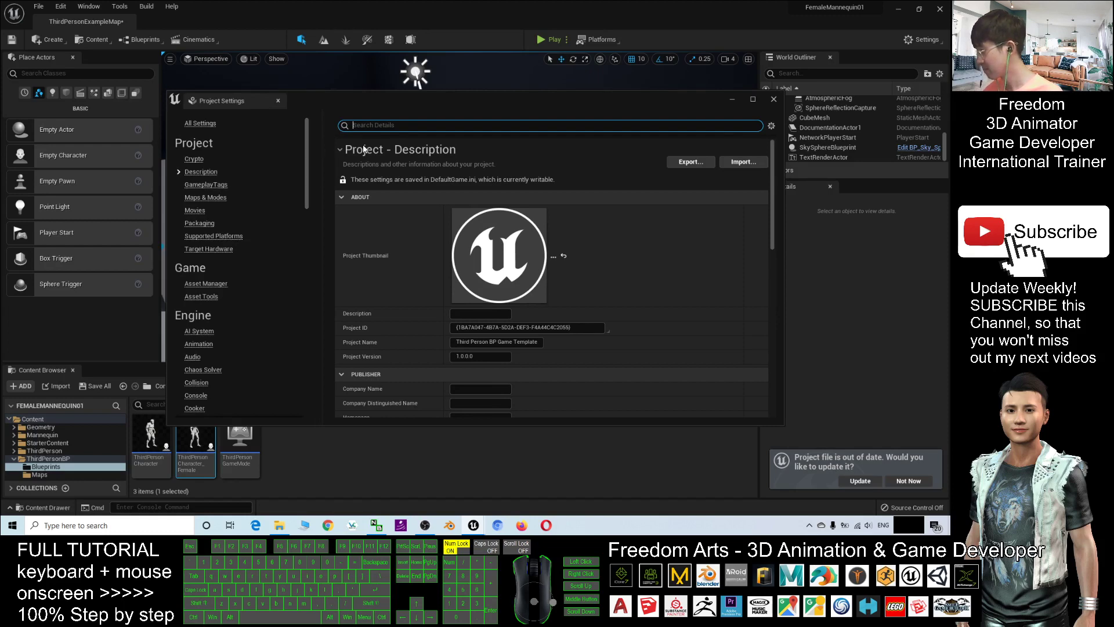
{"action": "left_click", "coordinate": [208, 198]}
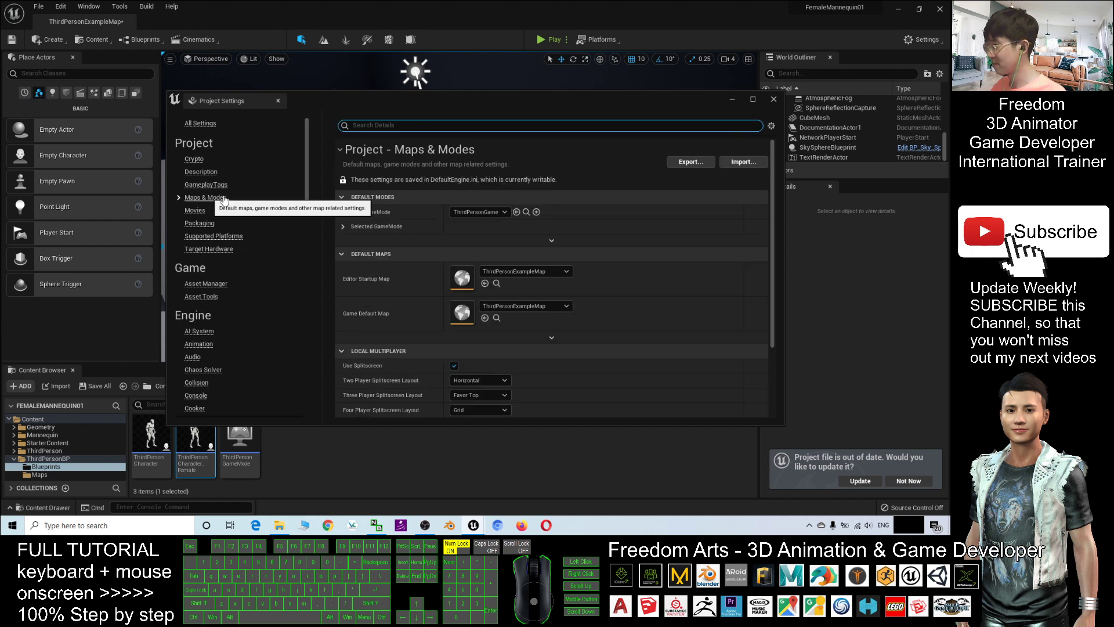
{"action": "left_click", "coordinate": [343, 226]}
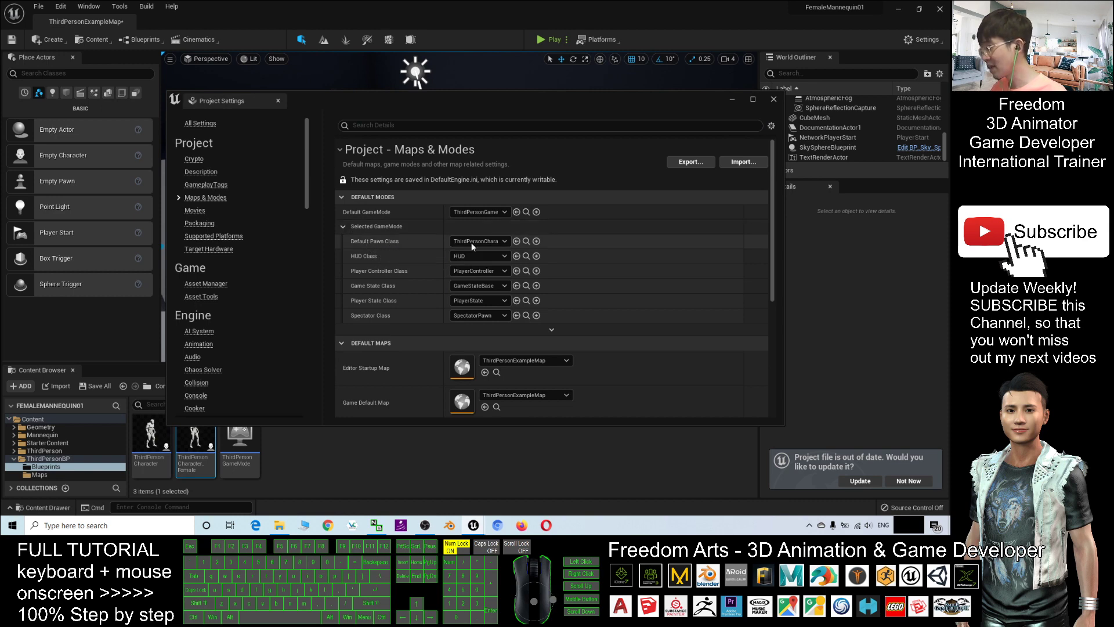
{"action": "left_click", "coordinate": [486, 244]}
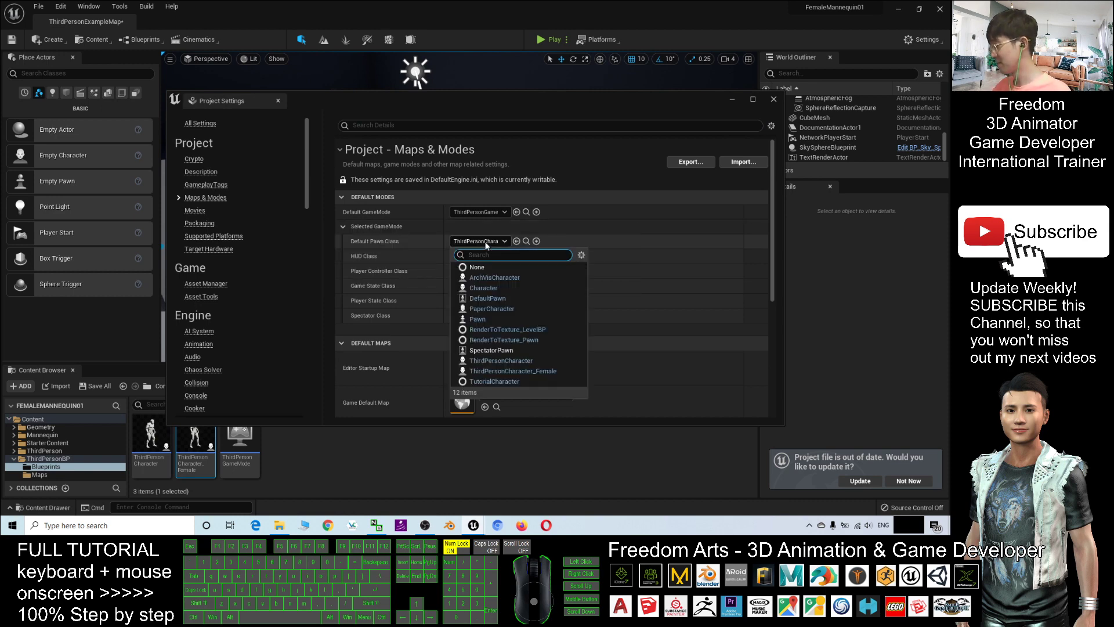
{"action": "left_click", "coordinate": [524, 372]}
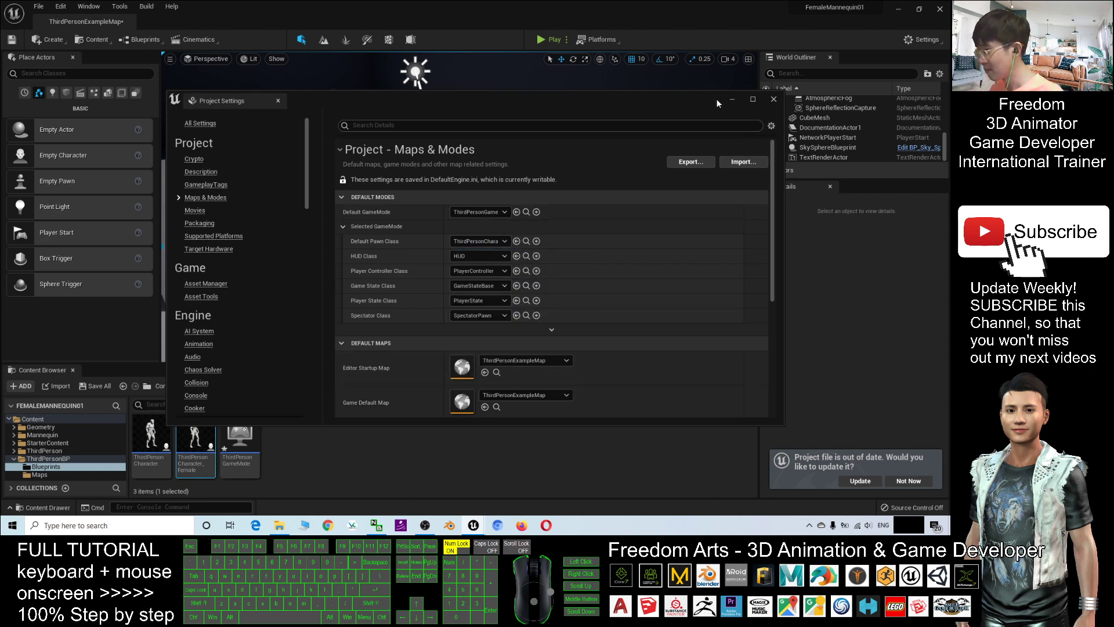
{"action": "left_click", "coordinate": [479, 242]}
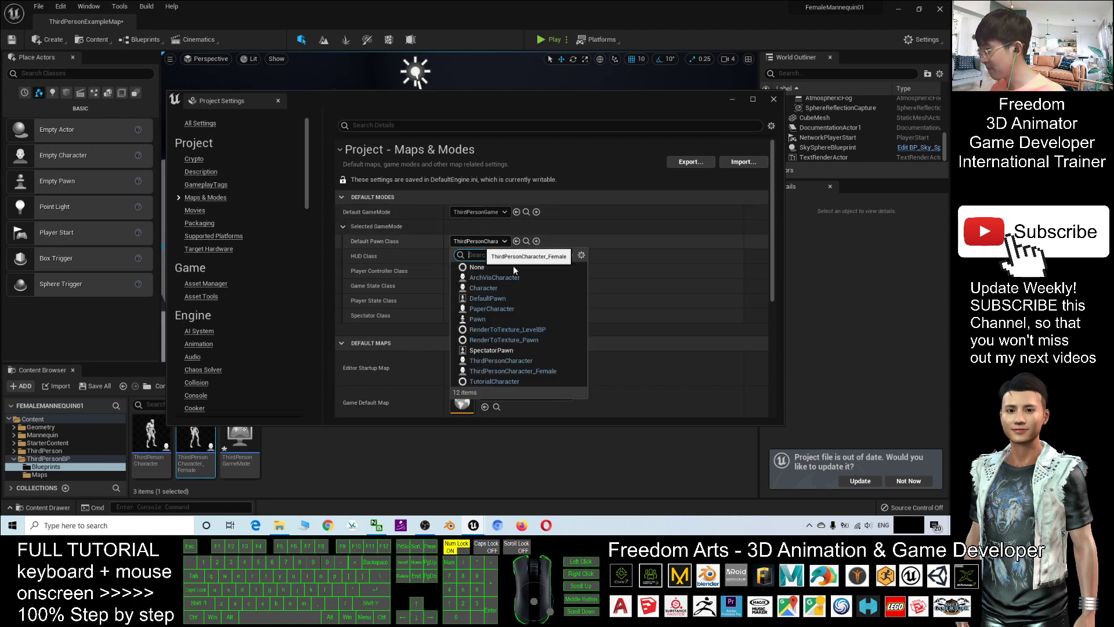
{"action": "left_click", "coordinate": [493, 371]}
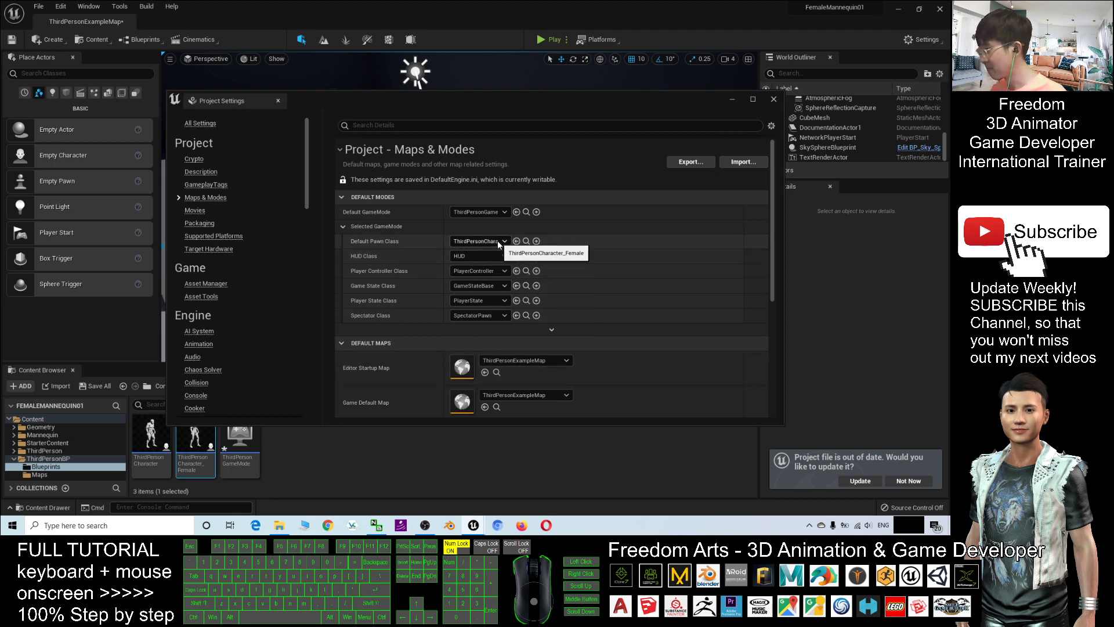
{"action": "left_click", "coordinate": [496, 212]}
{"action": "left_click", "coordinate": [496, 212]}
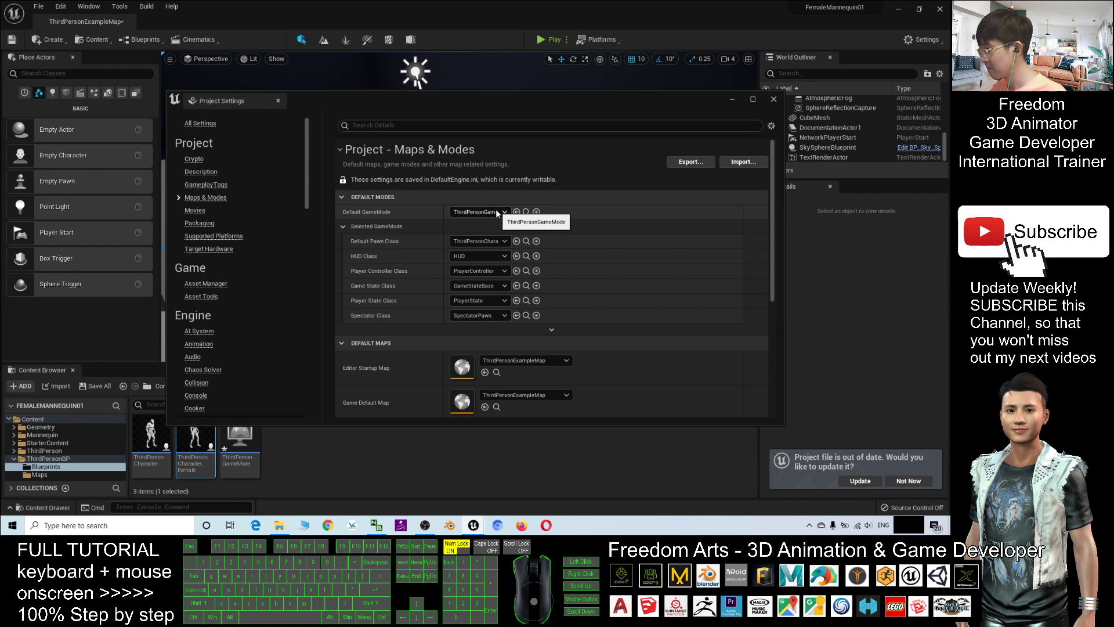
{"action": "left_click", "coordinate": [773, 100]}
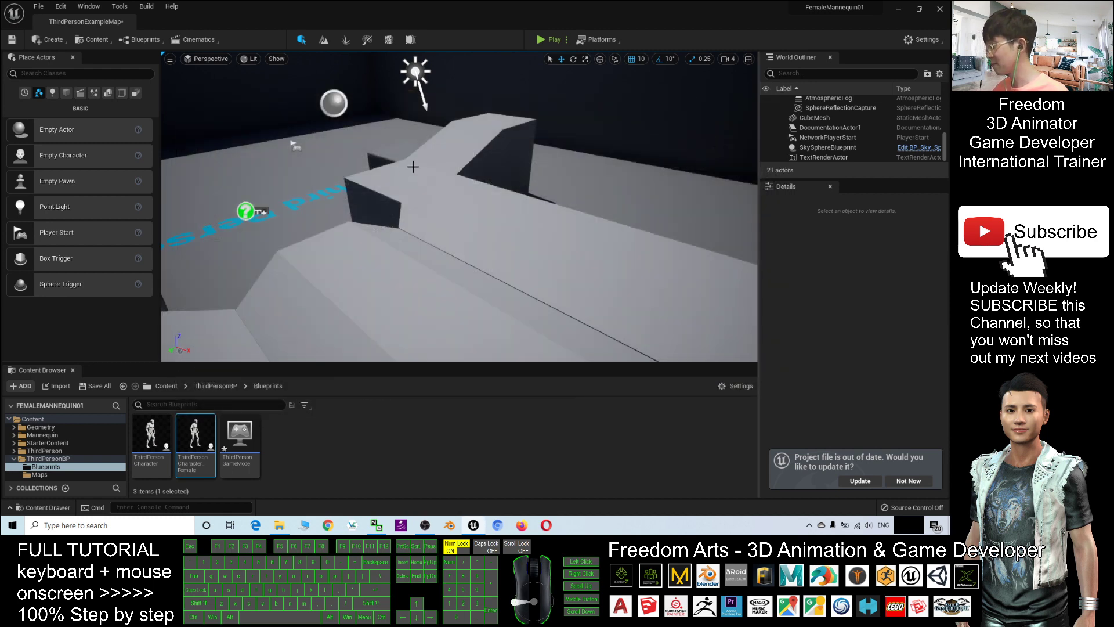
Locate the NetworkPlayerStart actor in front of the Third Person floor text and inspect its details
{"action": "scroll", "coordinate": [493, 228], "scroll_direction": "down", "scroll_amount": 7}
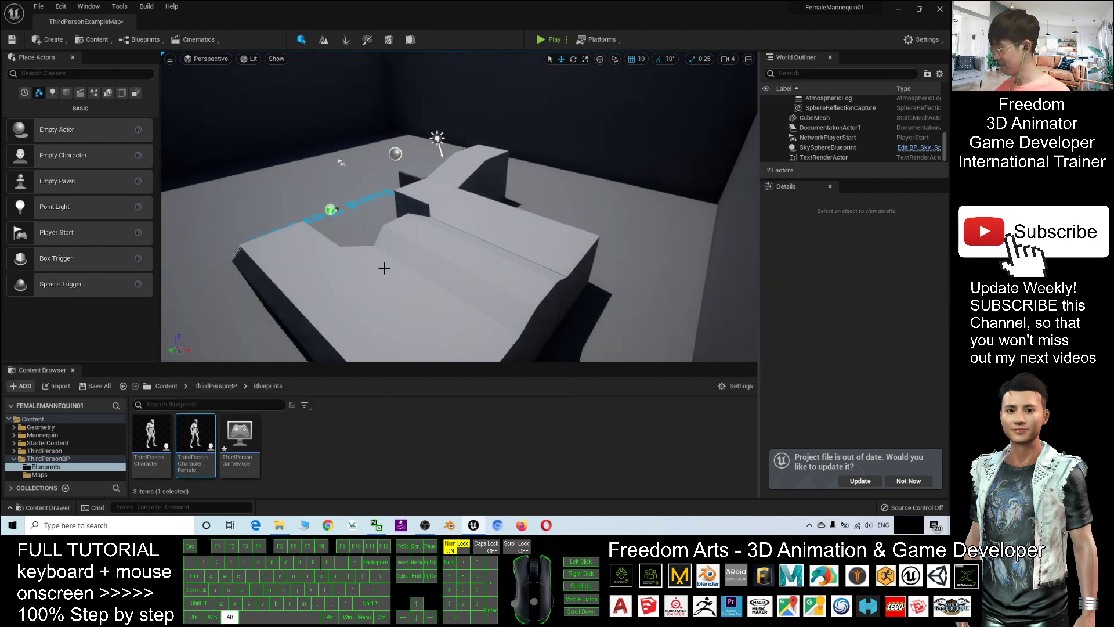
{"action": "left_click_drag", "start_coordinate": [383, 266], "coordinate": [626, 268], "text": "alt"}
{"action": "scroll", "coordinate": [290, 318], "scroll_direction": "up", "scroll_amount": 5}
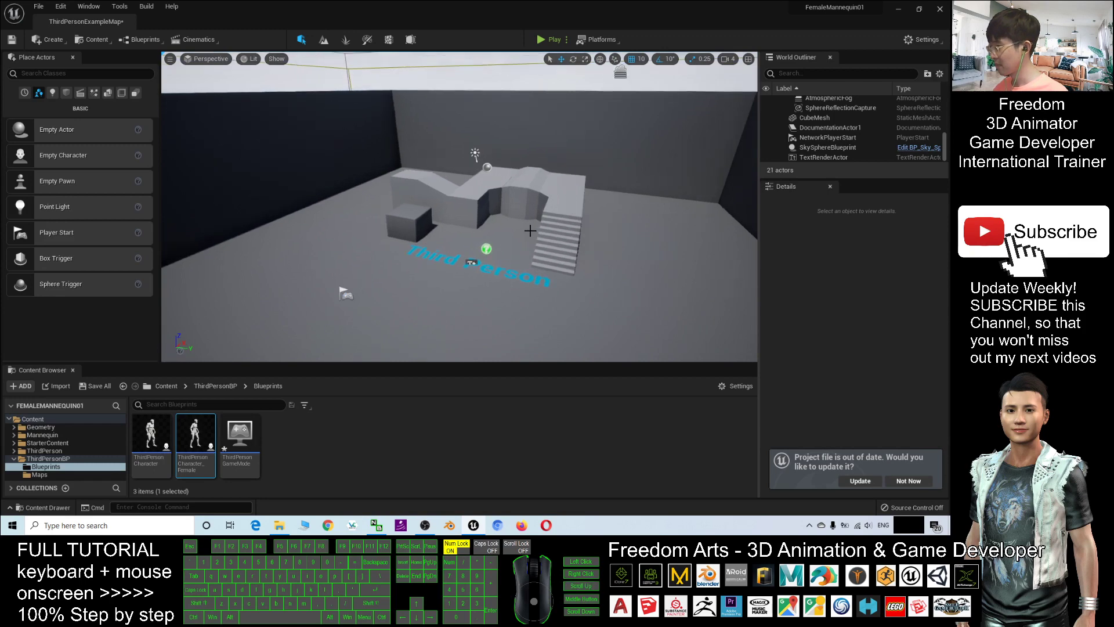
{"action": "left_click", "coordinate": [289, 338]}
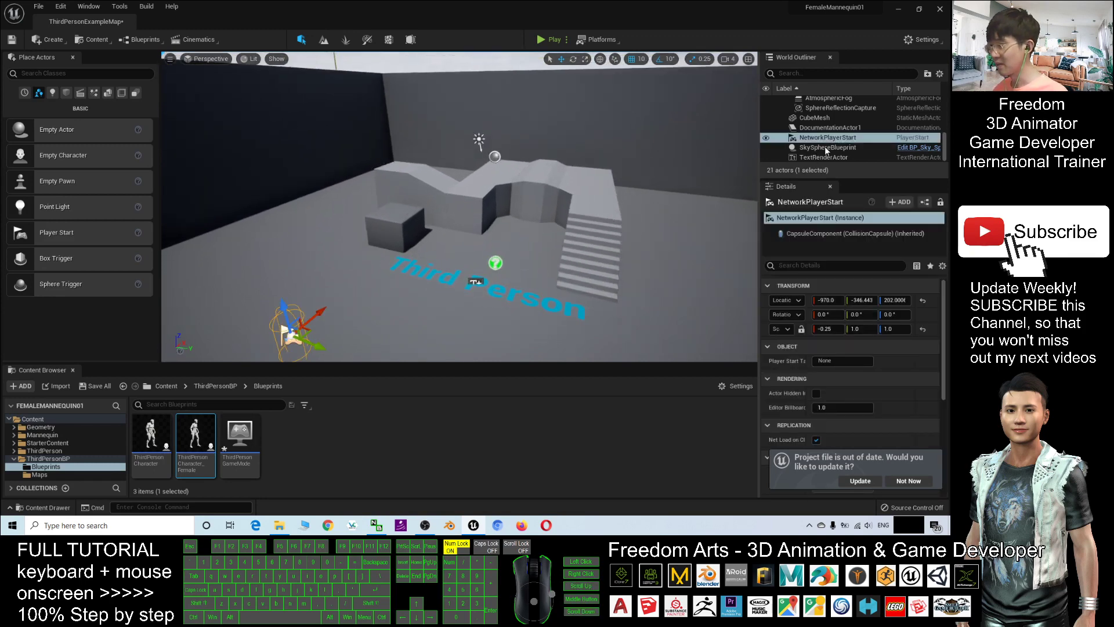
{"action": "left_click", "coordinate": [394, 298]}
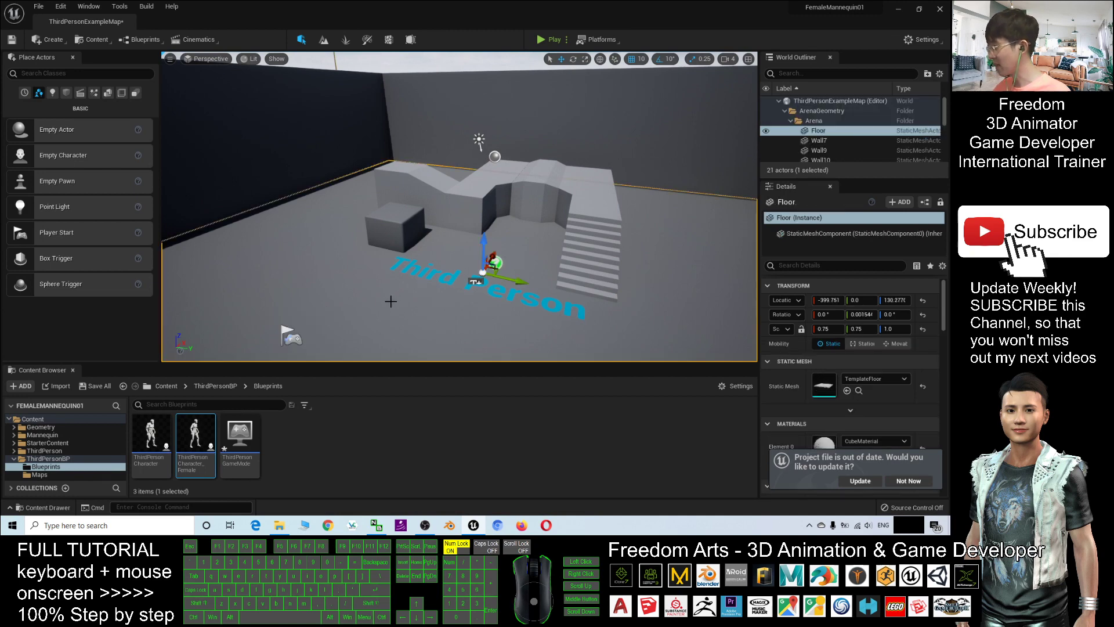
Play-test the level, running the spawned character across the floor and jumping onto the raised blocks to check its mesh and animations
{"action": "left_click", "coordinate": [548, 42]}
{"action": "key", "text": "w"}
{"action": "key", "text": "d"}
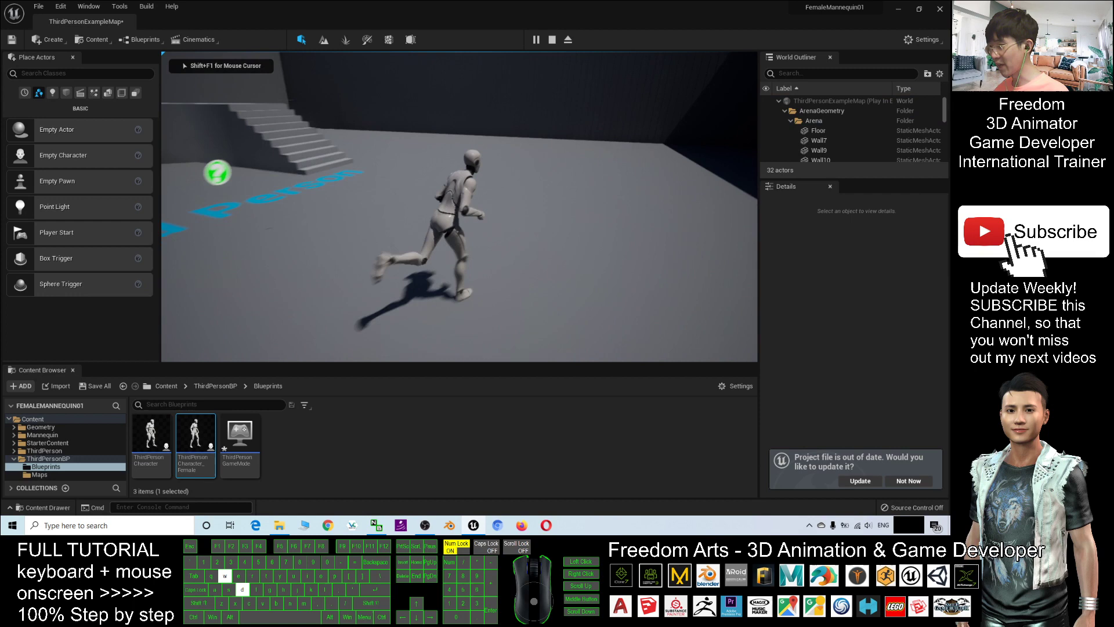
{"action": "key", "text": "d"}
{"action": "key", "text": "w"}
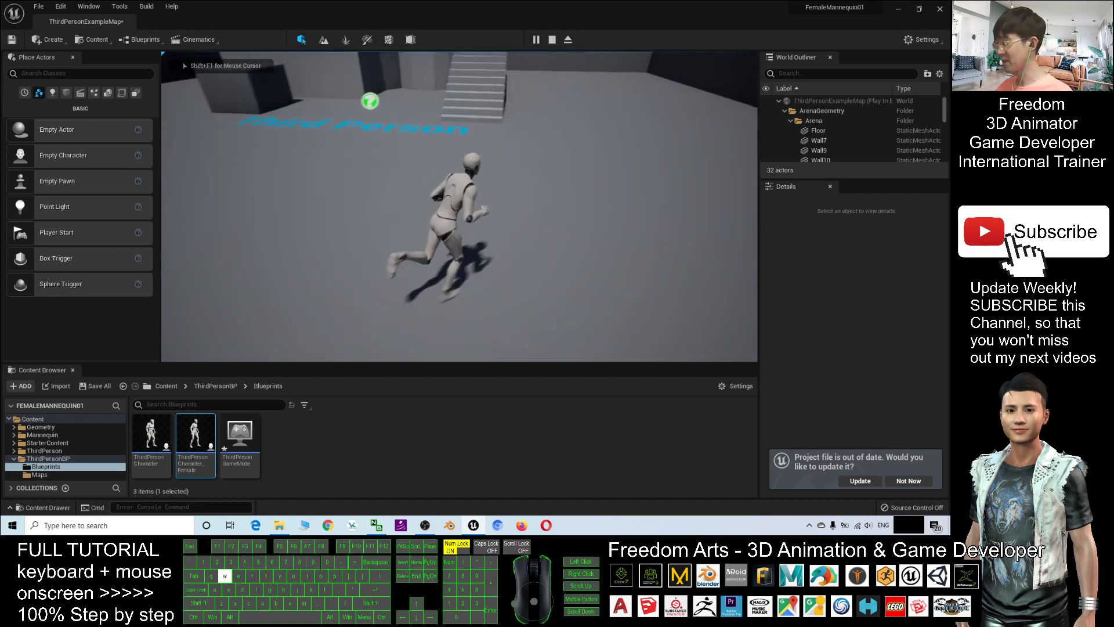
{"action": "key", "text": "s"}
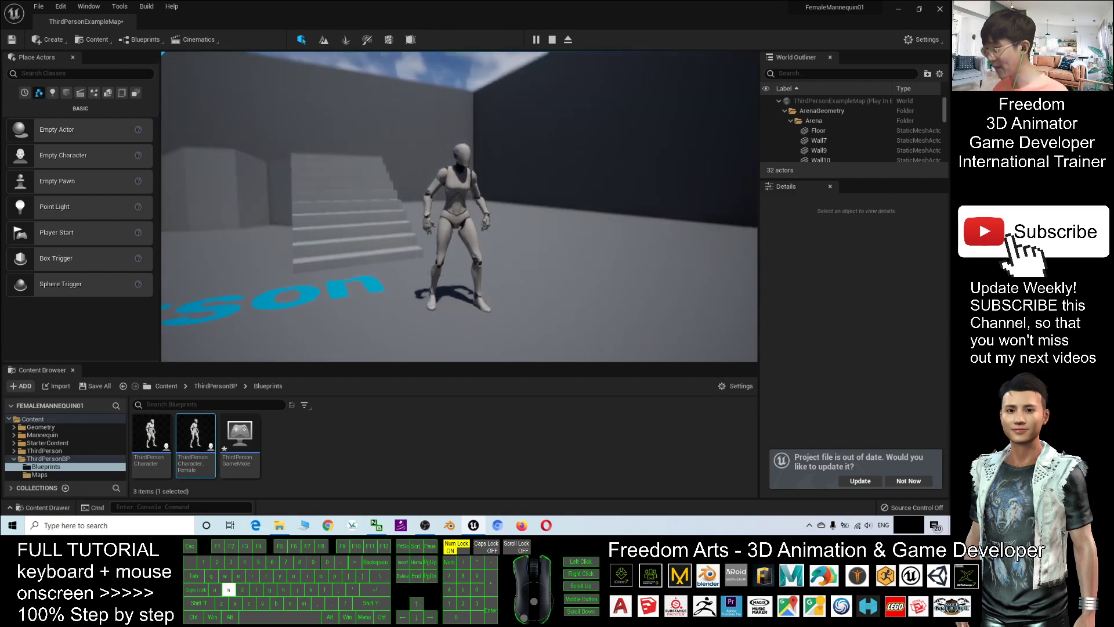
{"action": "key", "text": "w"}
{"action": "key", "text": "d"}
{"action": "key", "text": "space"}
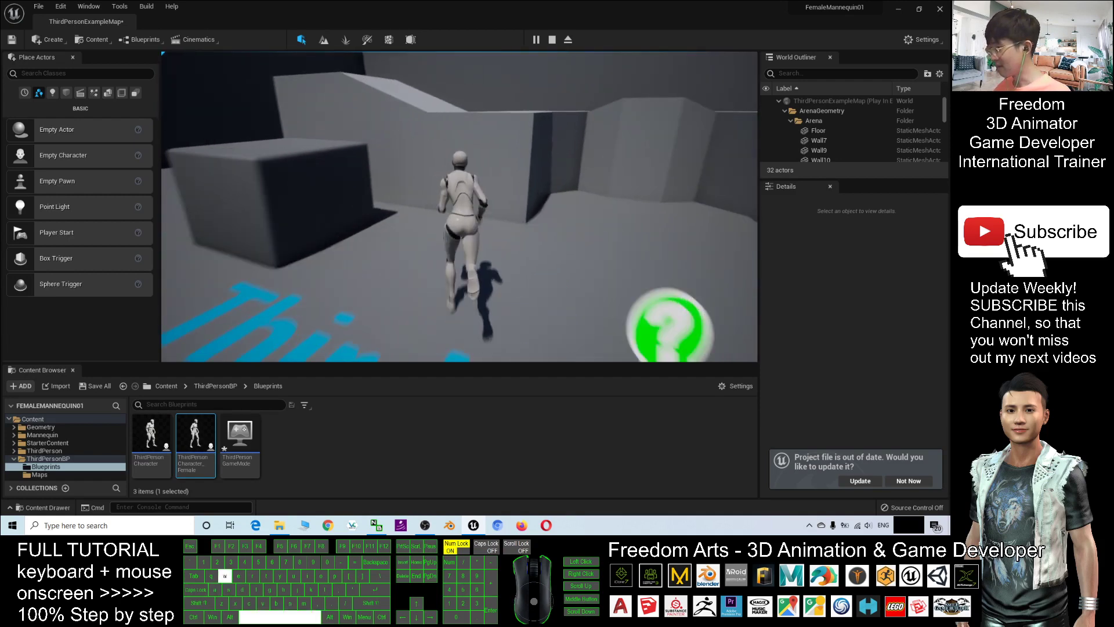
{"action": "key", "text": "d"}
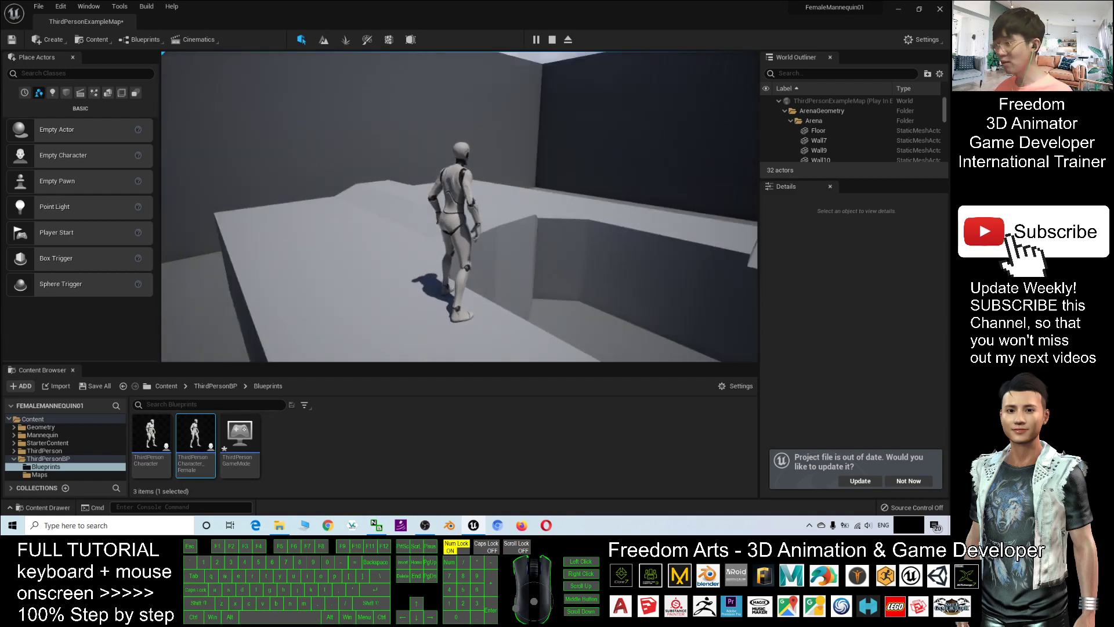
{"action": "key", "text": "s"}
{"action": "key", "text": "d"}
{"action": "key", "text": "w"}
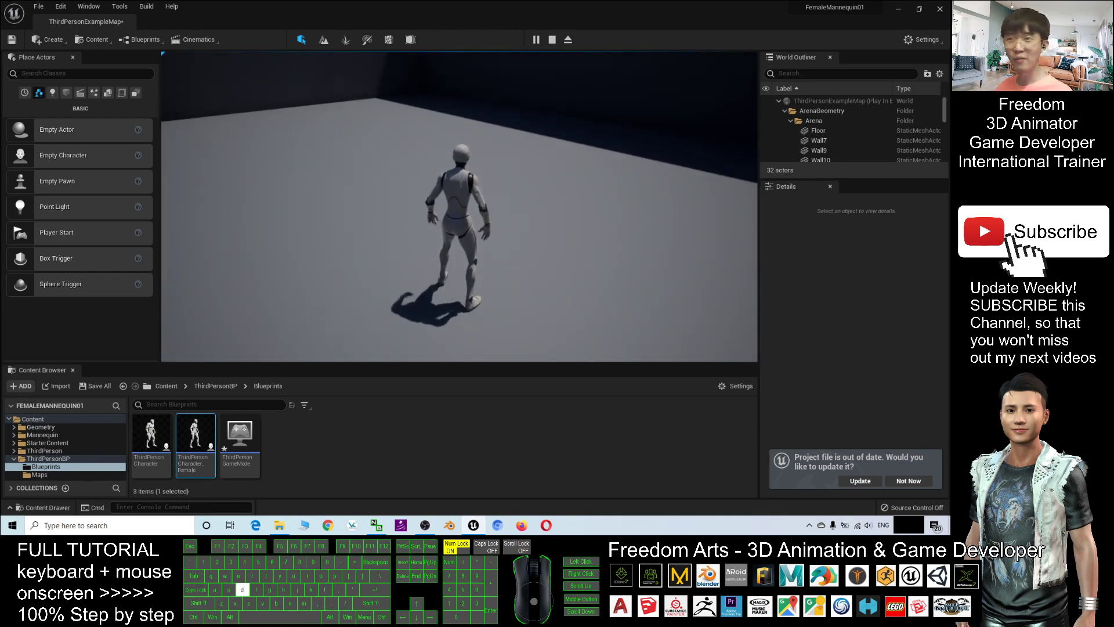
Continue the play-test by running the character up the stairs and jumping and running across the raised platforms
{"action": "key", "text": "w"}
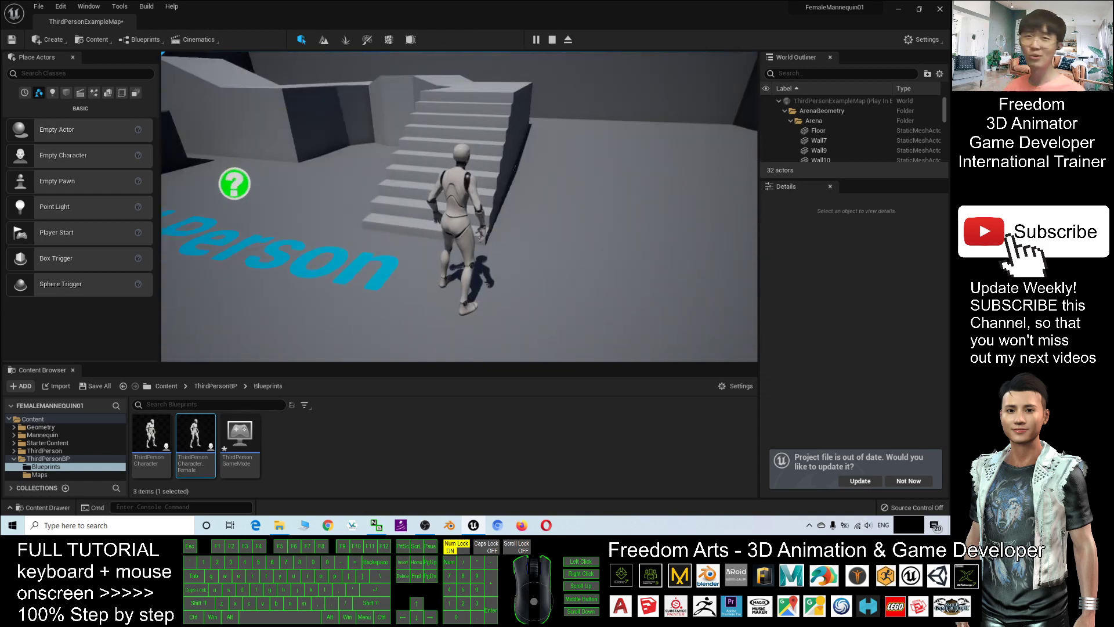
{"action": "key", "text": "w"}
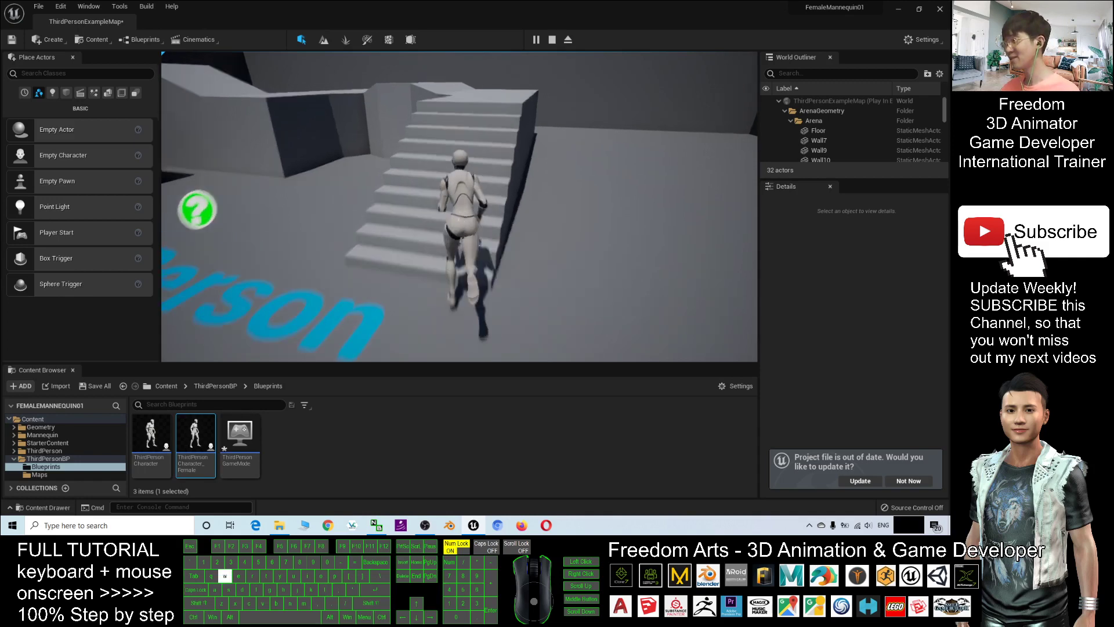
{"action": "key", "text": "space"}
{"action": "key", "text": "w"}
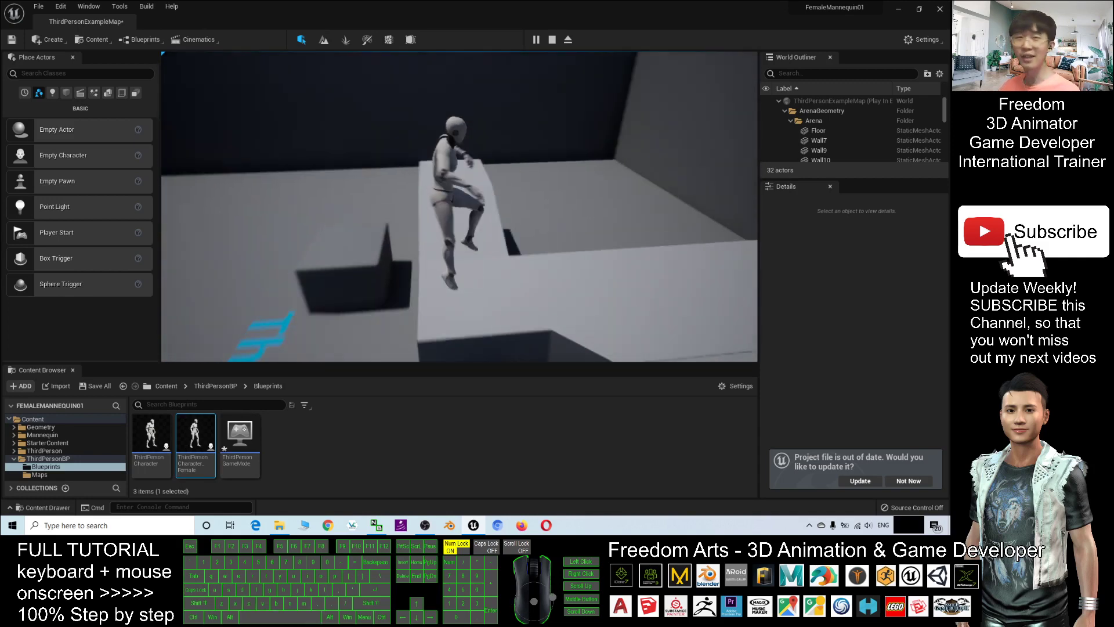
{"action": "key", "text": "w"}
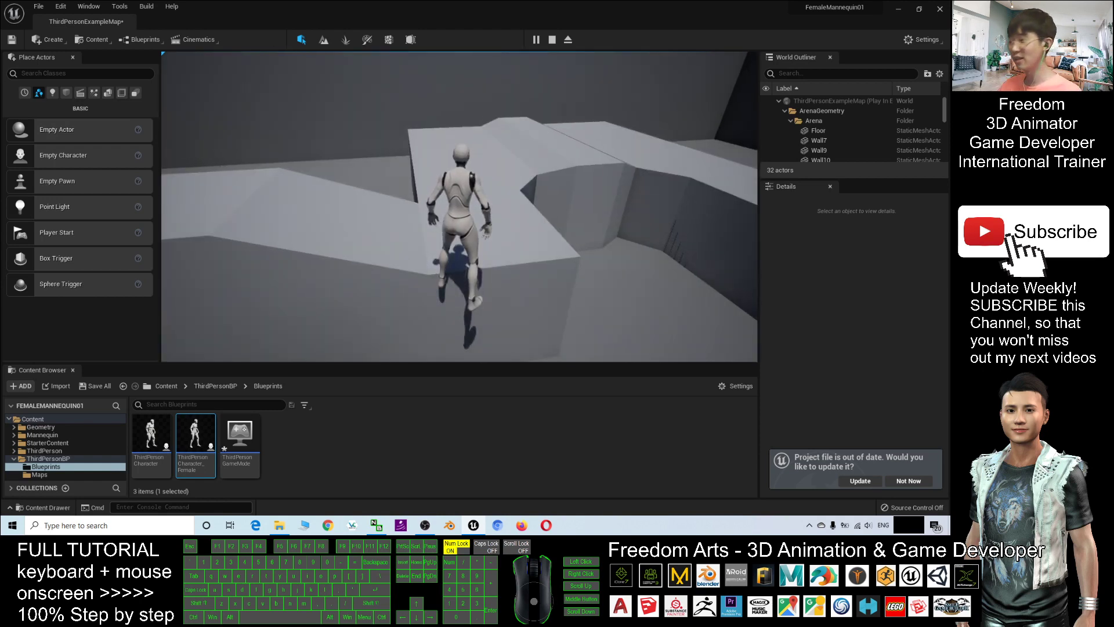
{"action": "key", "text": "w"}
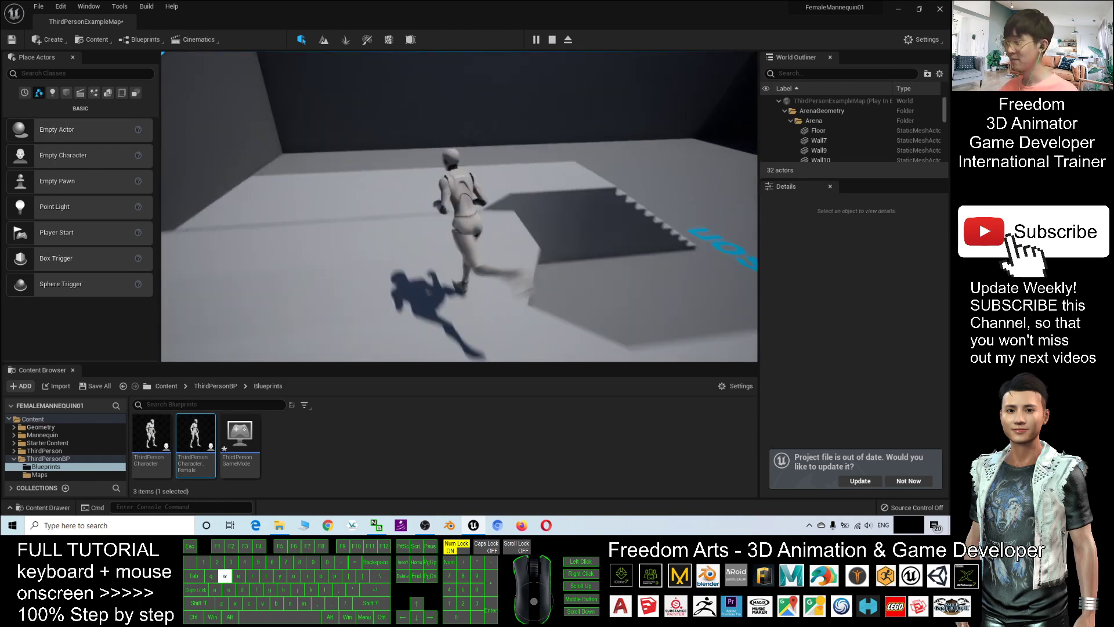
{"action": "key", "text": "w"}
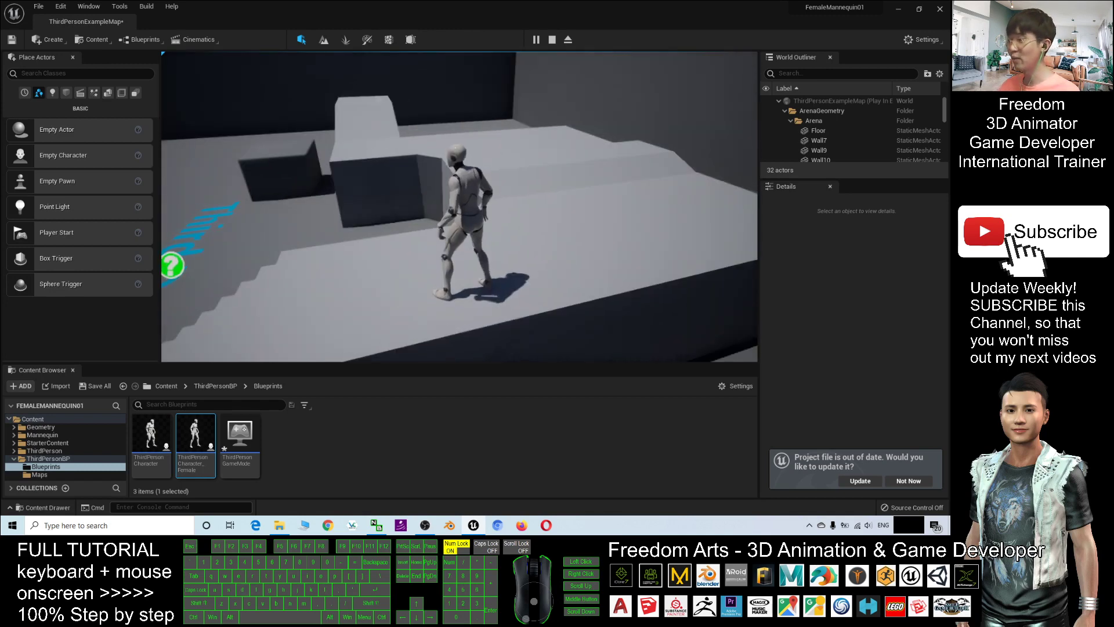
{"action": "key", "text": "w"}
{"action": "key", "text": "w"}
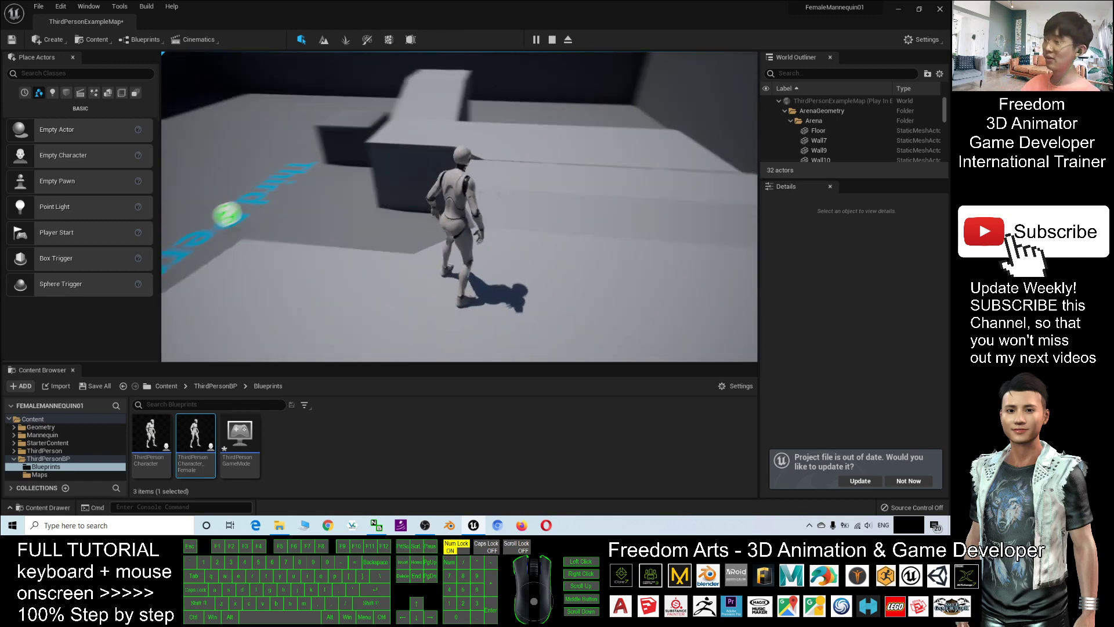